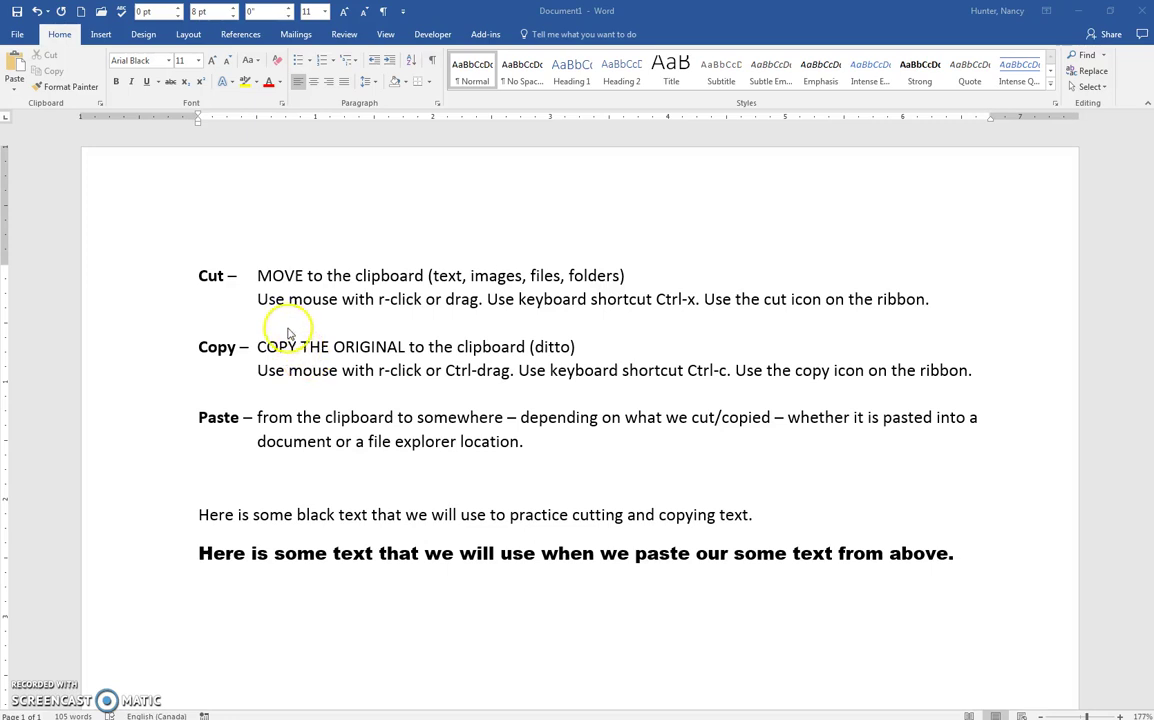
# Step: Cut the word "MOVE" from the Cut definition and undo the cut
pyautogui.click(223, 318)
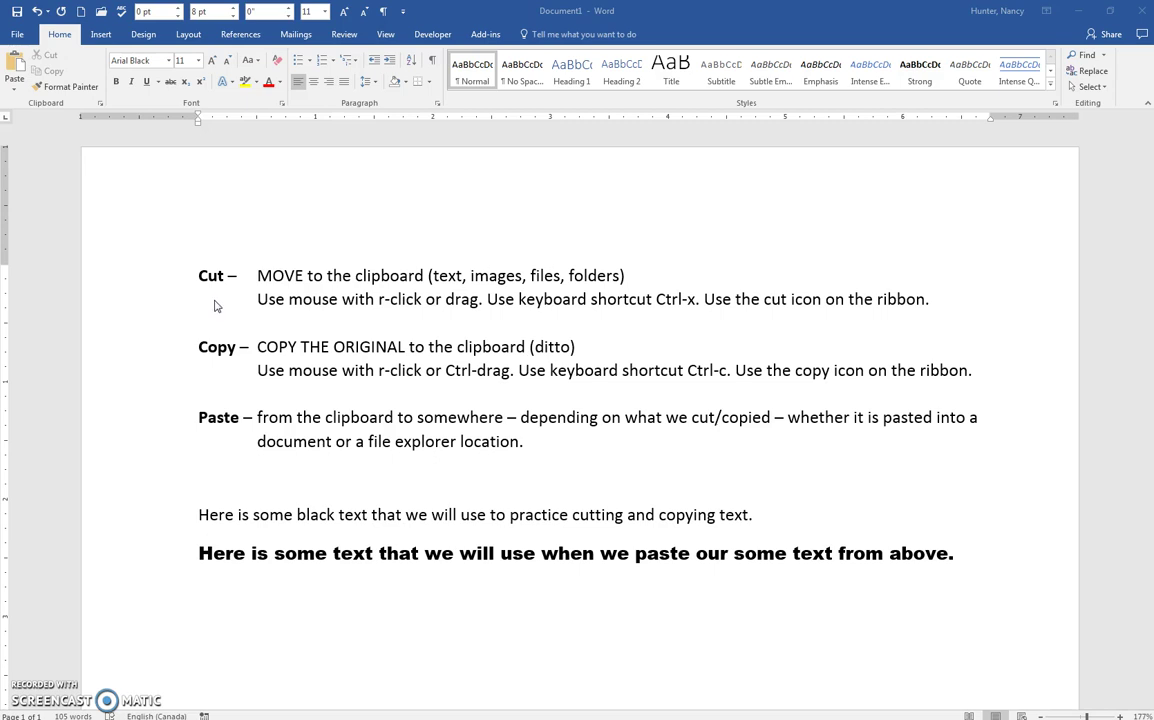
pyautogui.click(285, 268)
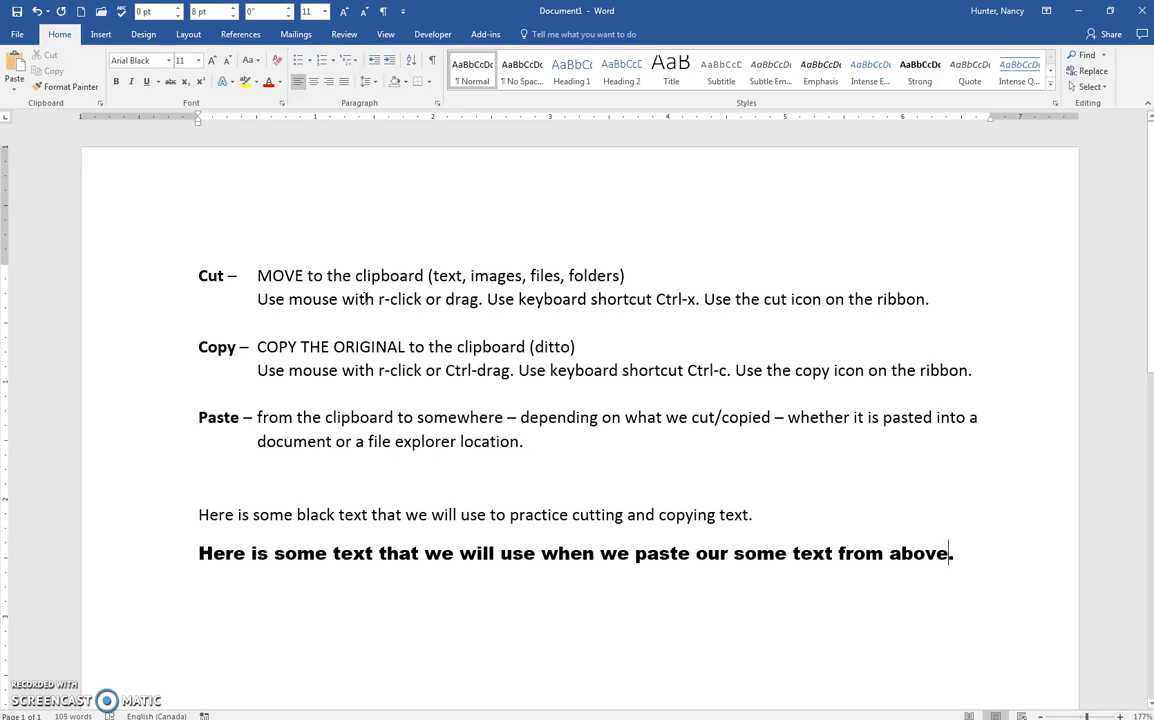
pyautogui.click(281, 278)
pyautogui.doubleClick(281, 278)
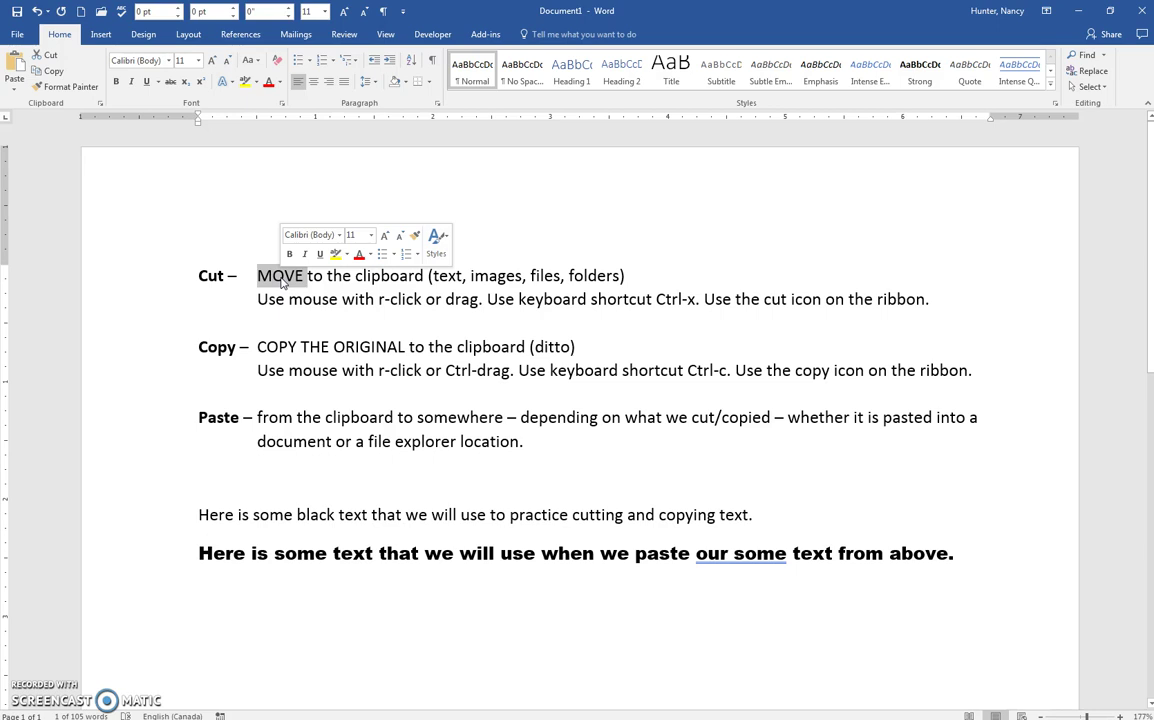
pyautogui.moveTo(283, 283); pyautogui.dragTo(297, 303)
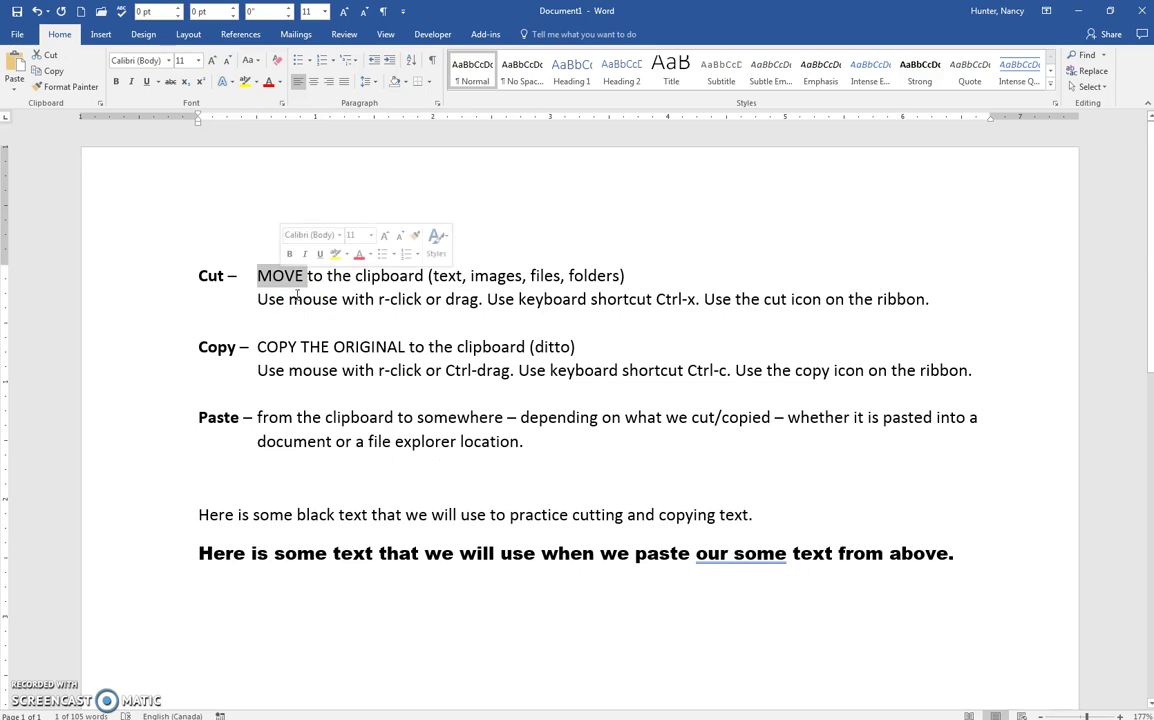
pyautogui.rightClick(292, 285)
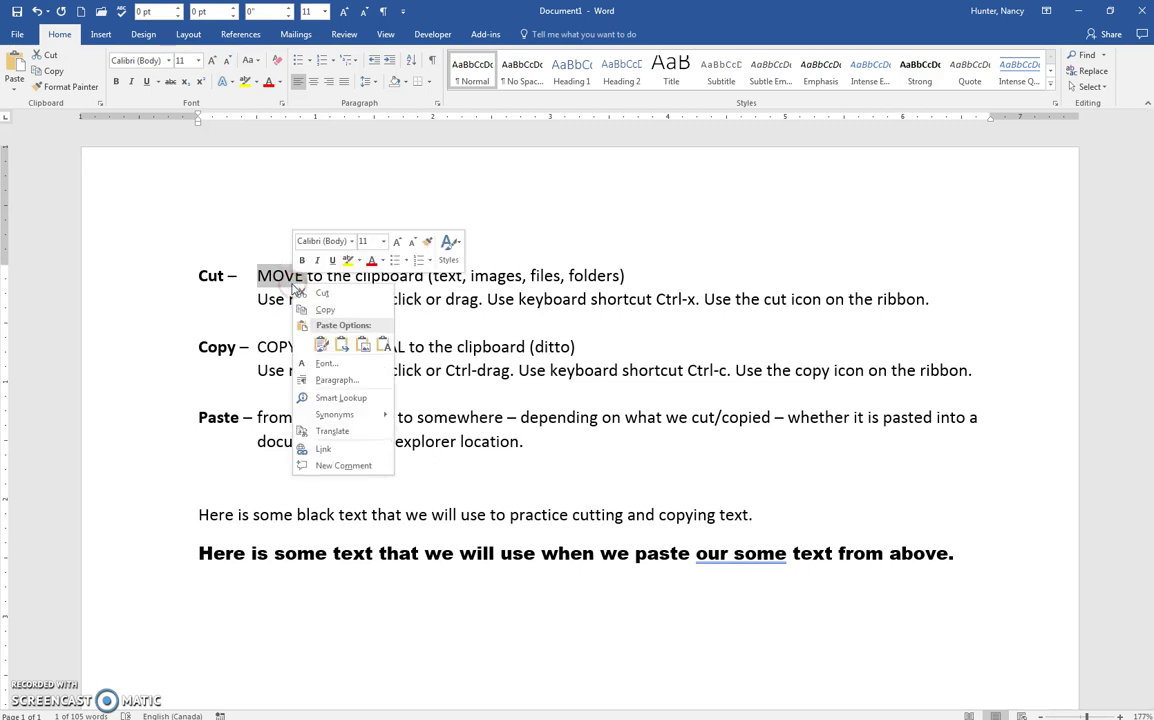
pyautogui.click(318, 295)
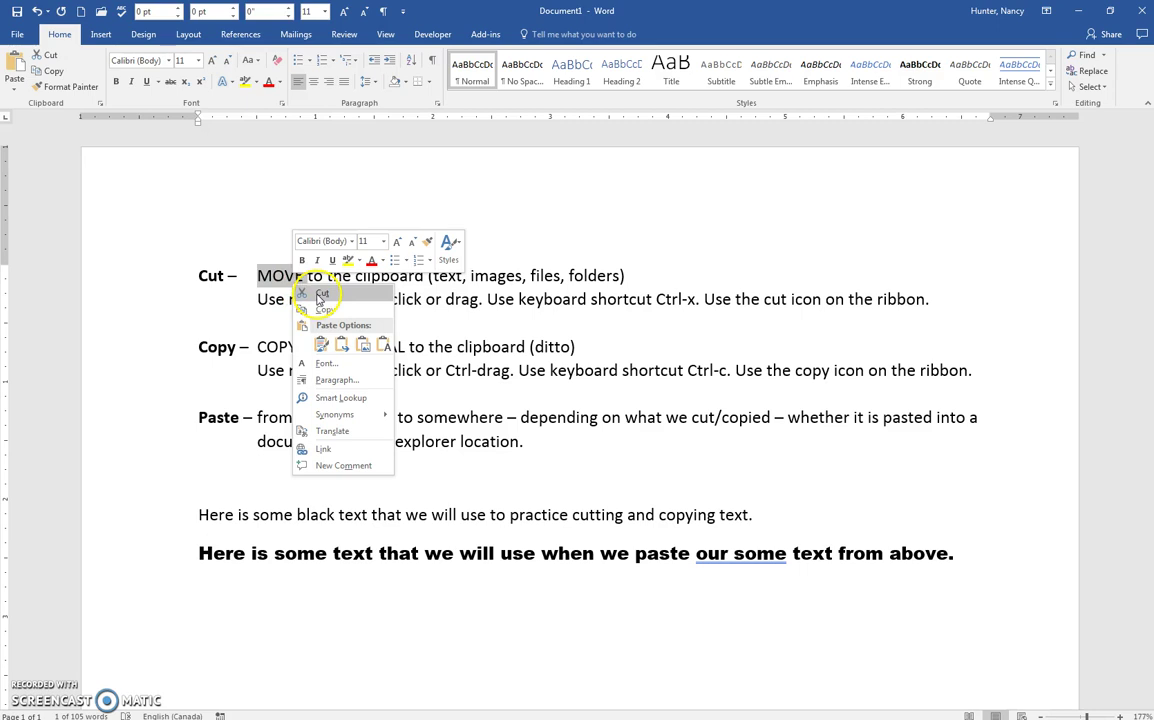
pyautogui.click(276, 278)
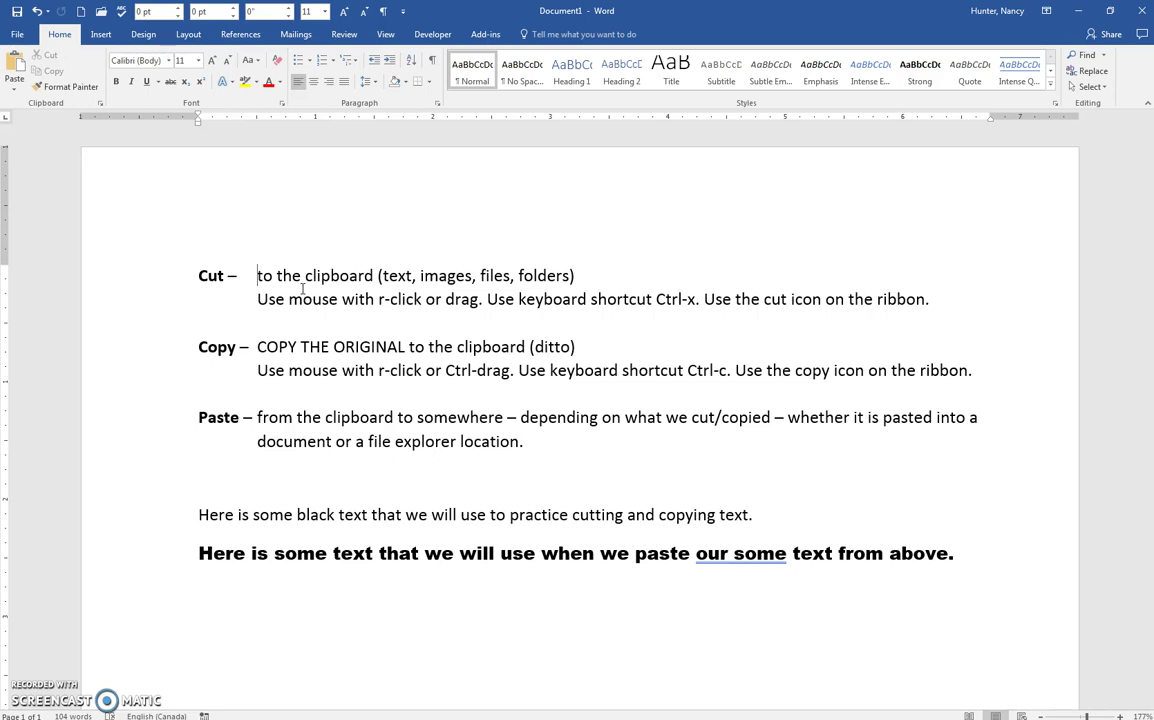
pyautogui.click(38, 12)
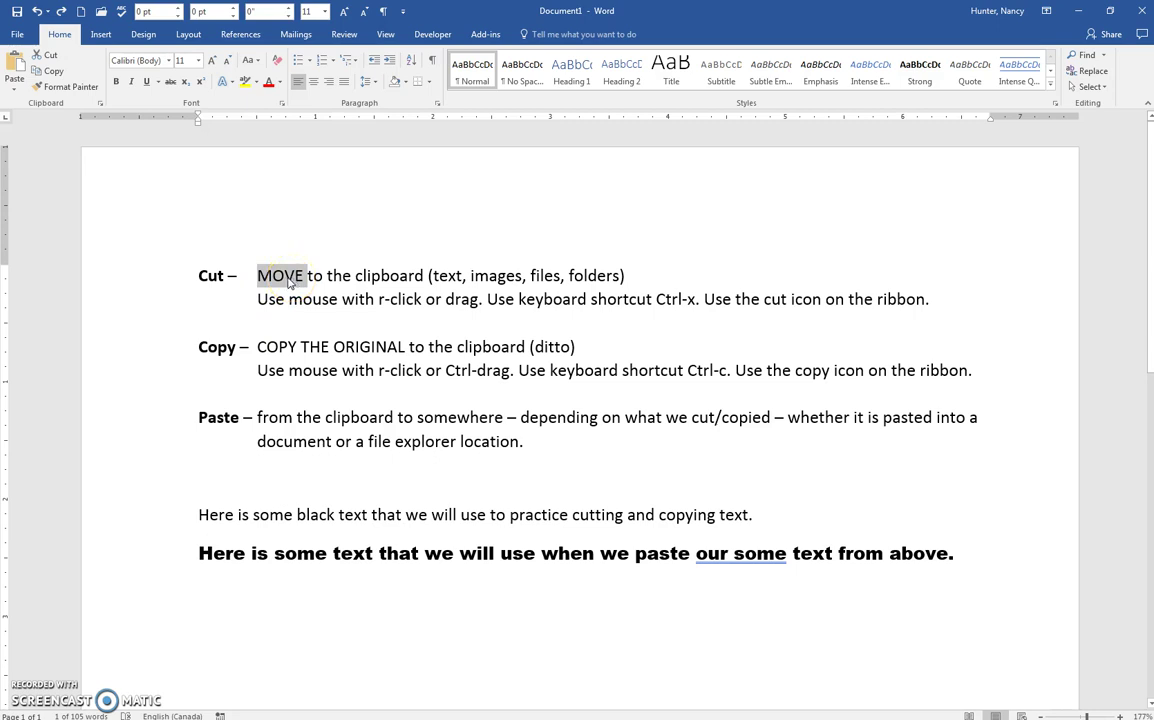
# Step: Move the word "MOVE" from the Cut definition to just after "(ditto)" in the Copy definition, and undo the move
pyautogui.moveTo(267, 283); pyautogui.dragTo(584, 348)
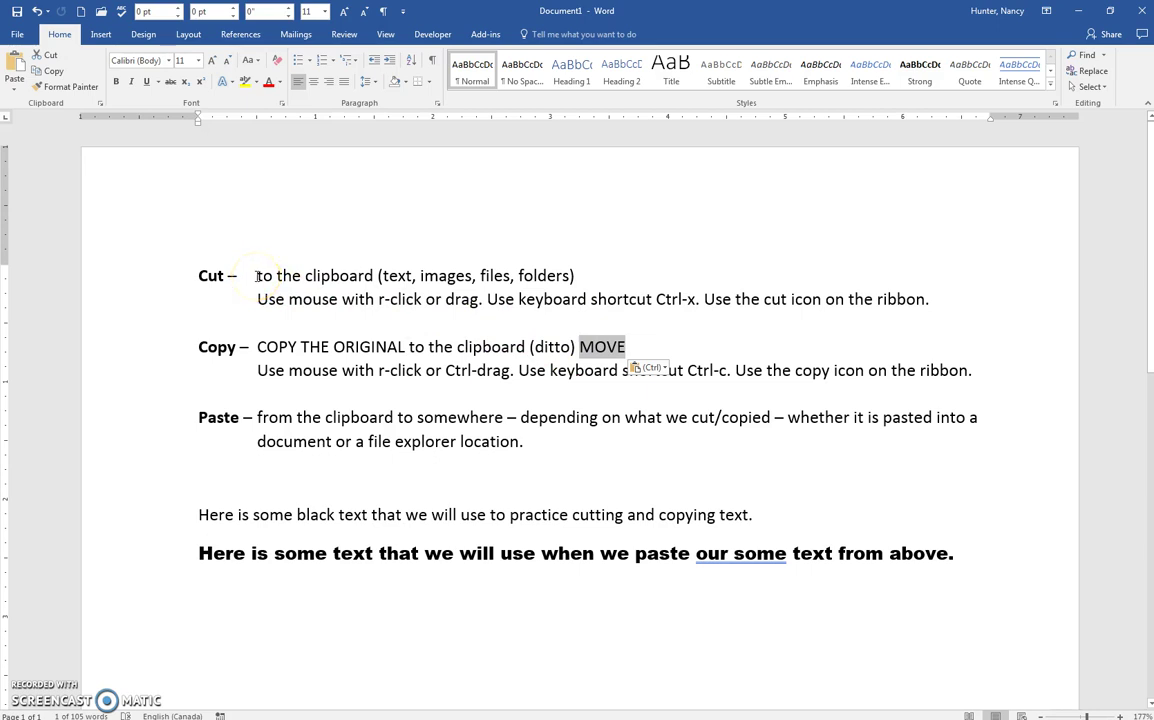
pyautogui.moveTo(596, 355); pyautogui.dragTo(594, 361)
pyautogui.click(37, 12)
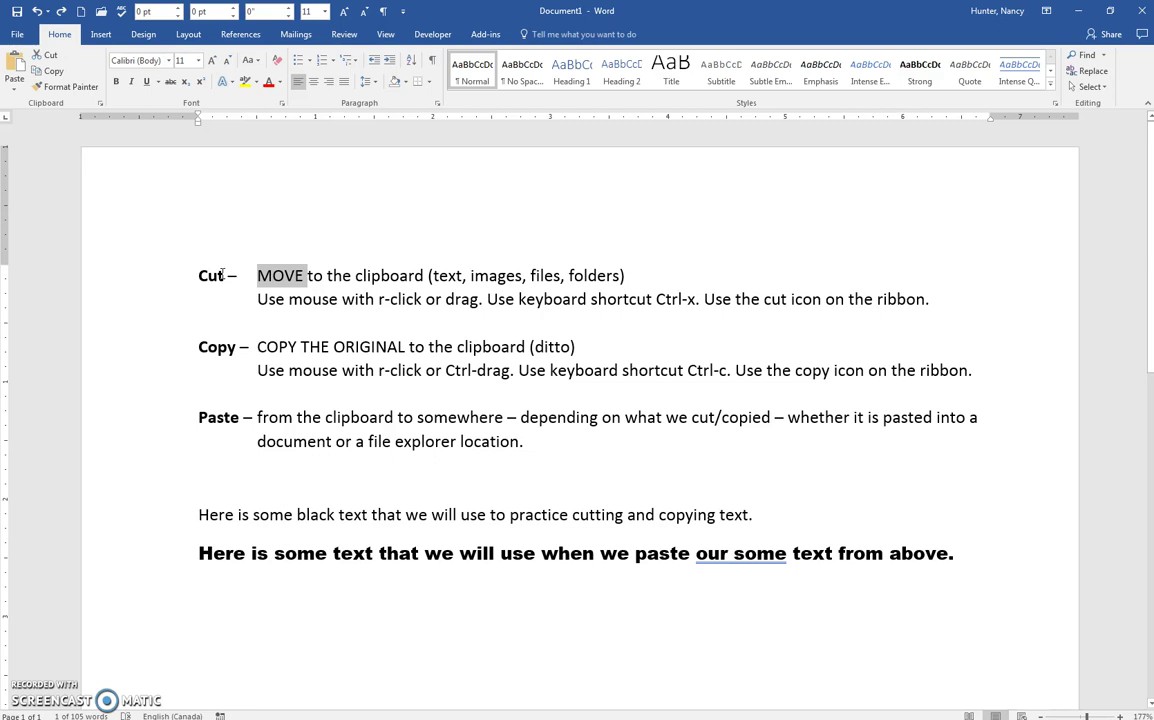
# Step: Highlight "keyboard shortcut Ctrl-x" in the Cut section, and try cutting the word "MOVE" above it, undoing the cut
pyautogui.moveTo(270, 276); pyautogui.dragTo(691, 303)
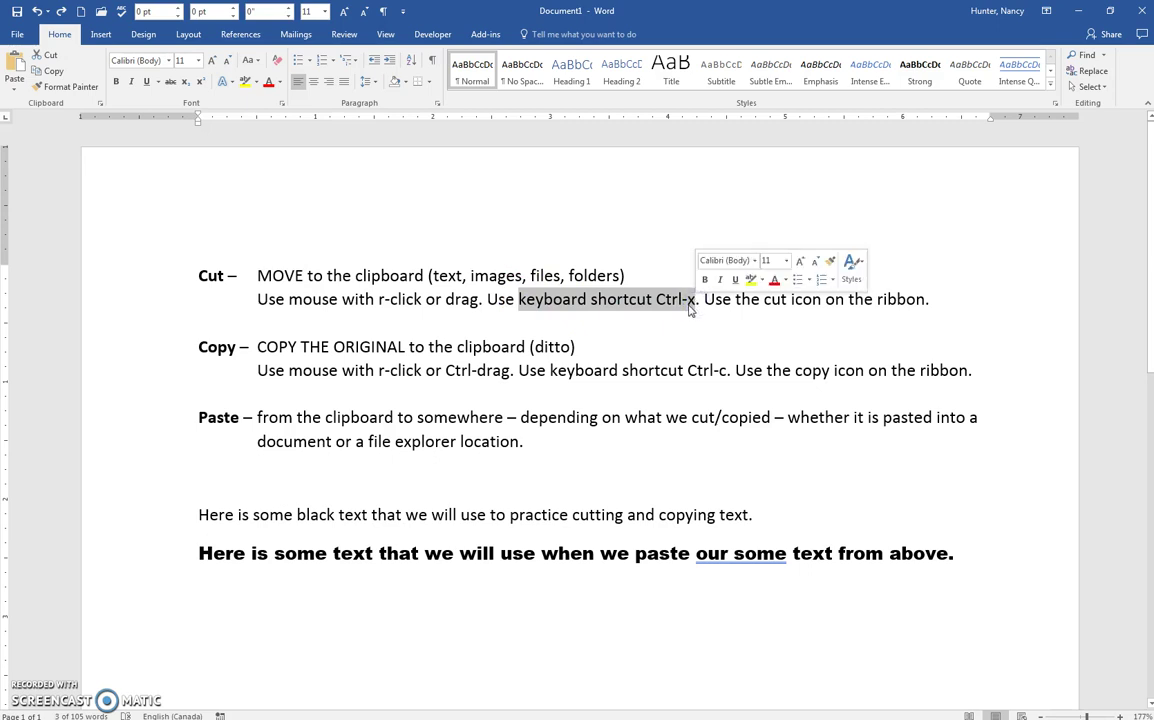
pyautogui.doubleClick(284, 276)
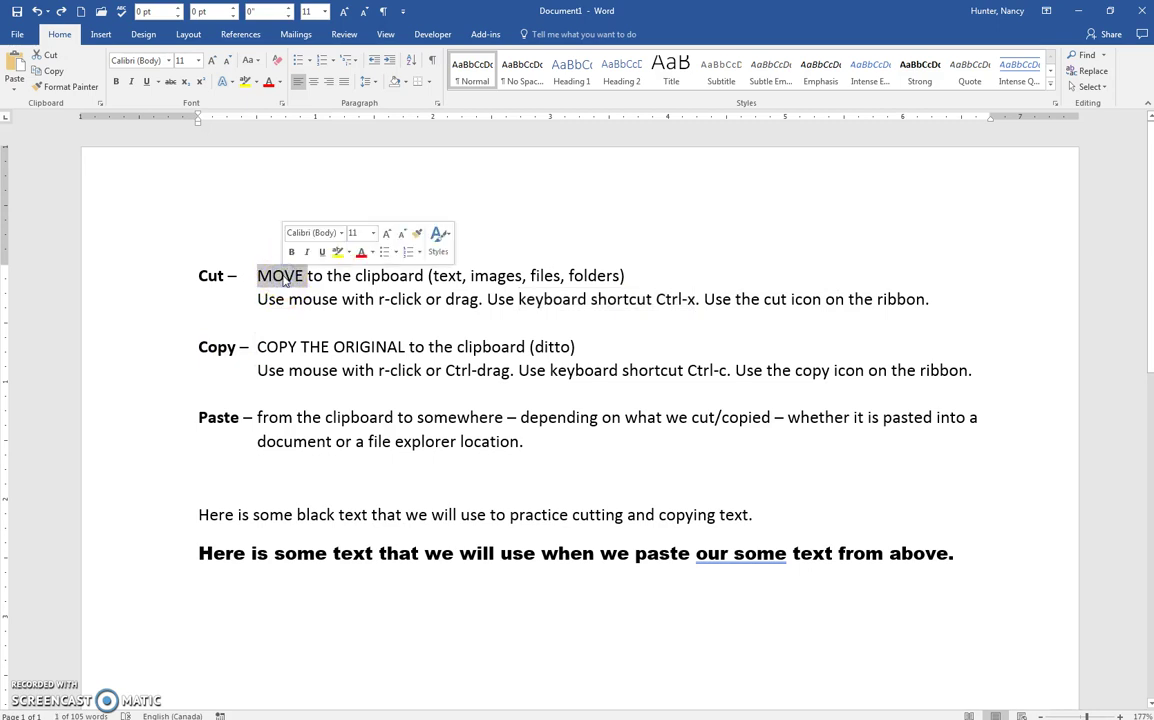
pyautogui.hotkey('ctrl', 'x')
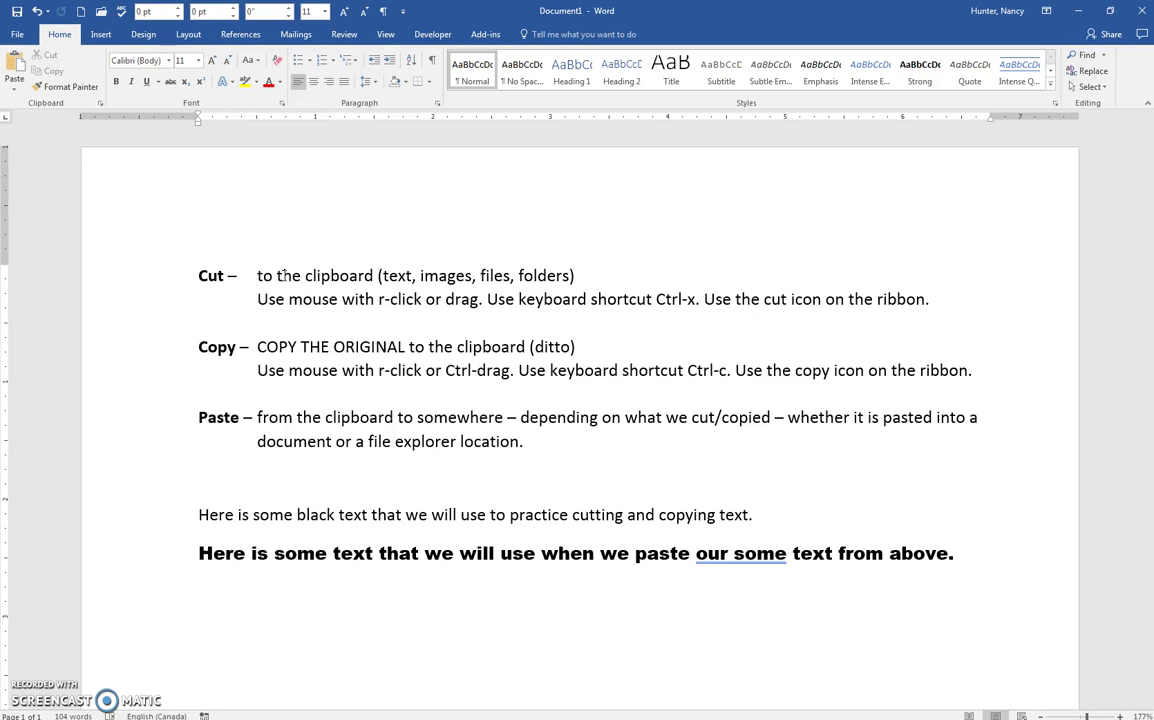
pyautogui.hotkey('ctrl', 'z')
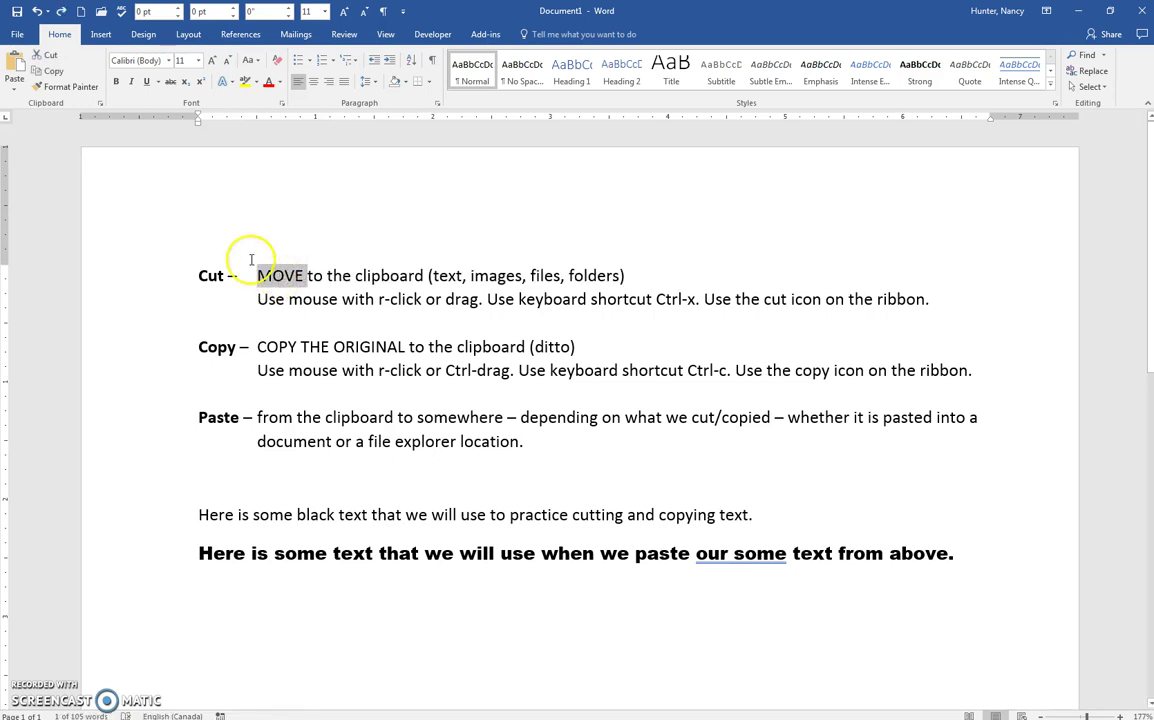
# Step: Cut the word "MOVE" from the Cut definition and paste it after "location." at the end of the Paste definition
pyautogui.moveTo(716, 301); pyautogui.dragTo(910, 300)
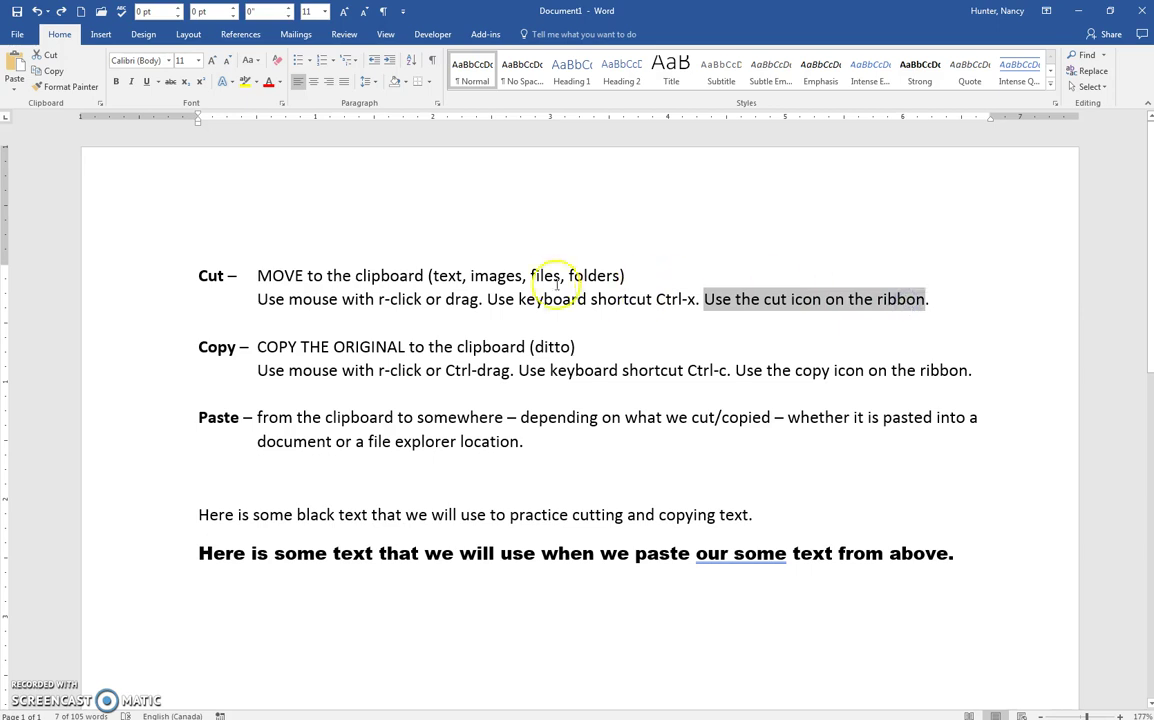
pyautogui.doubleClick(281, 276)
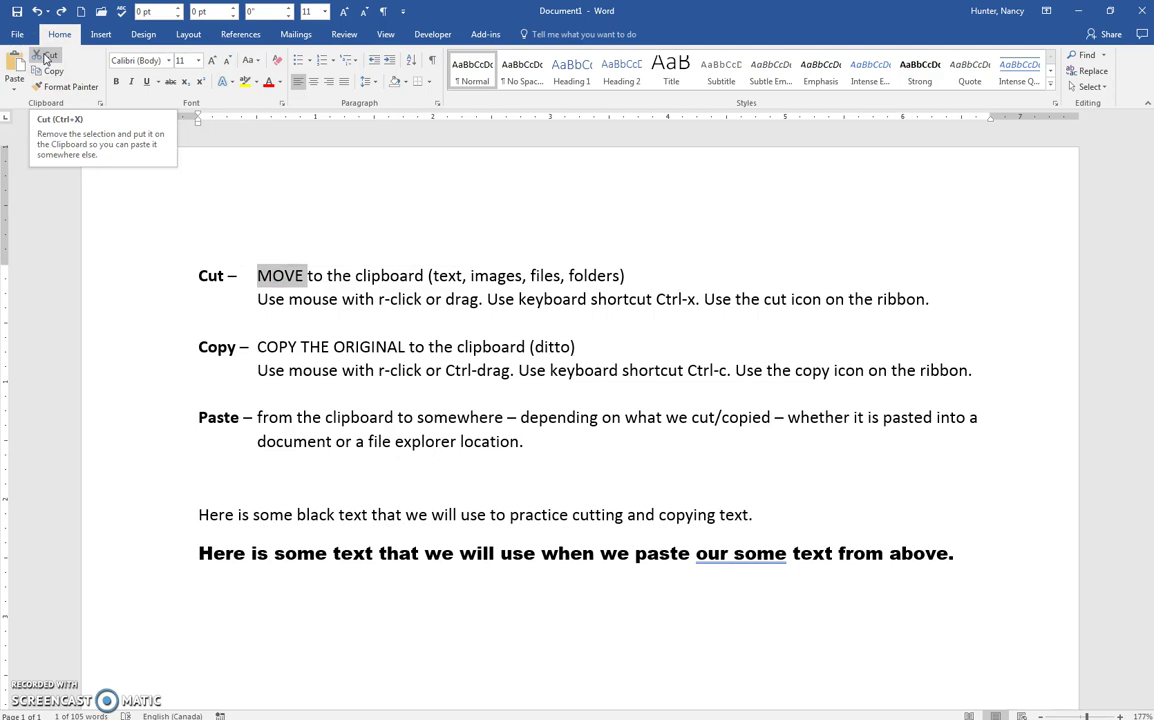
pyautogui.click(44, 57)
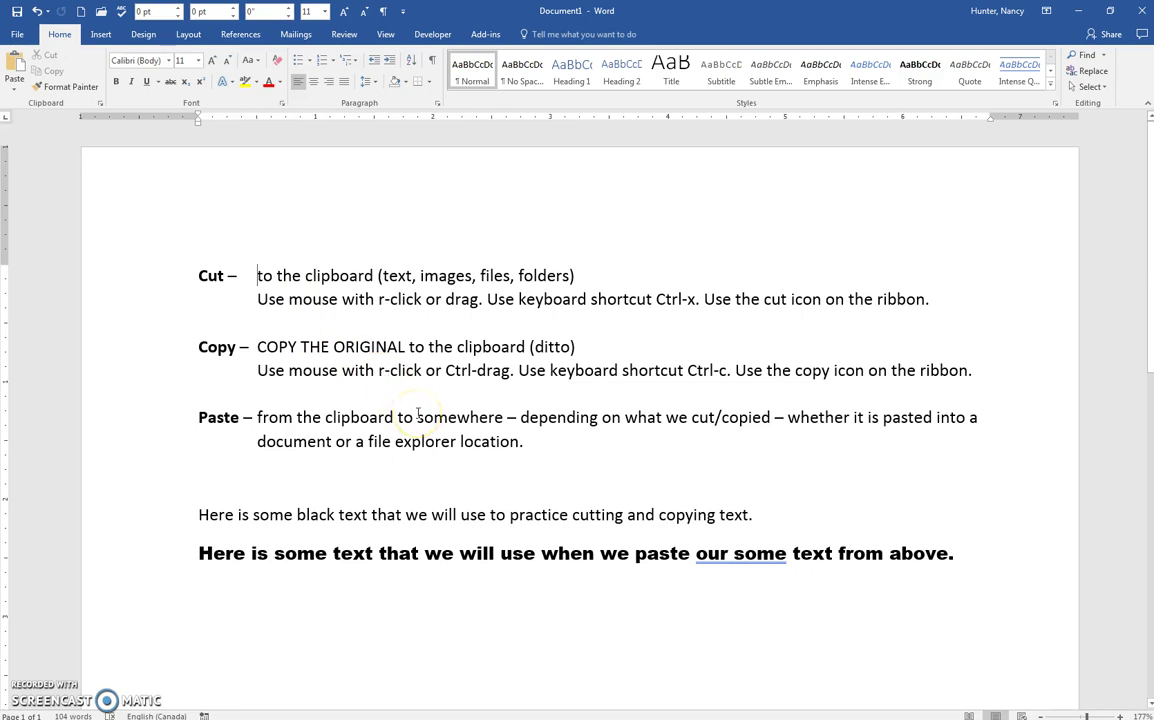
pyautogui.click(528, 443)
pyautogui.click(16, 65)
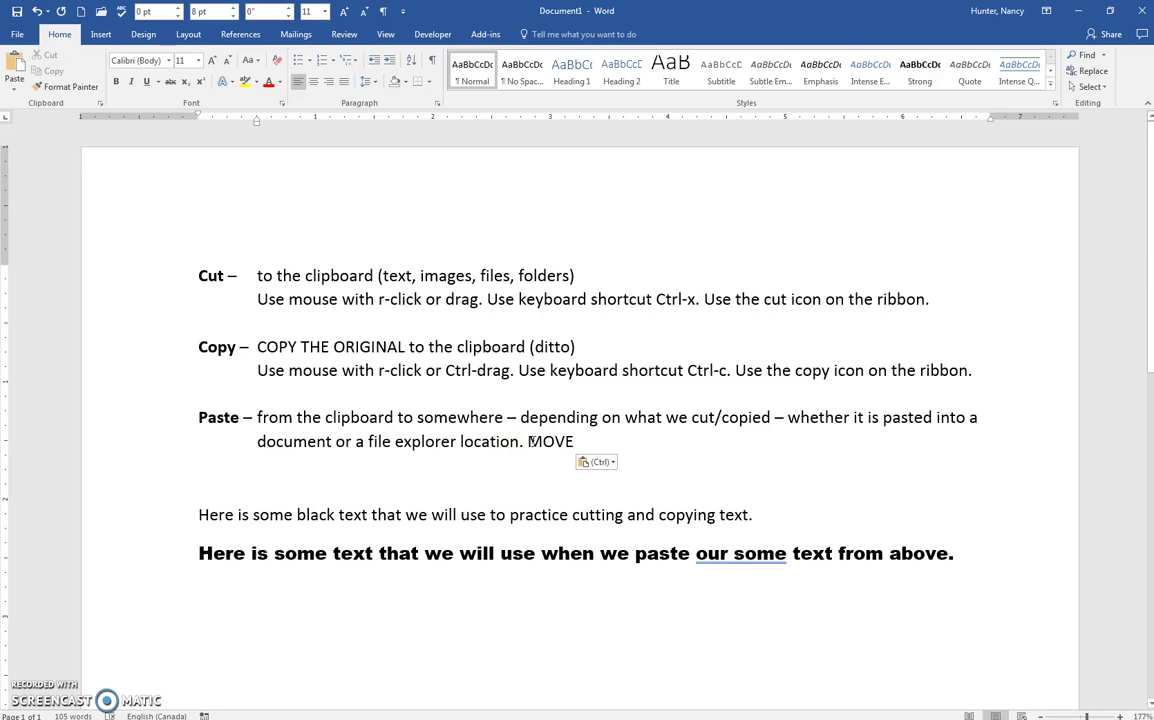
# Step: Undo both the paste after "location." and the cut of the word "MOVE"
pyautogui.click(36, 11)
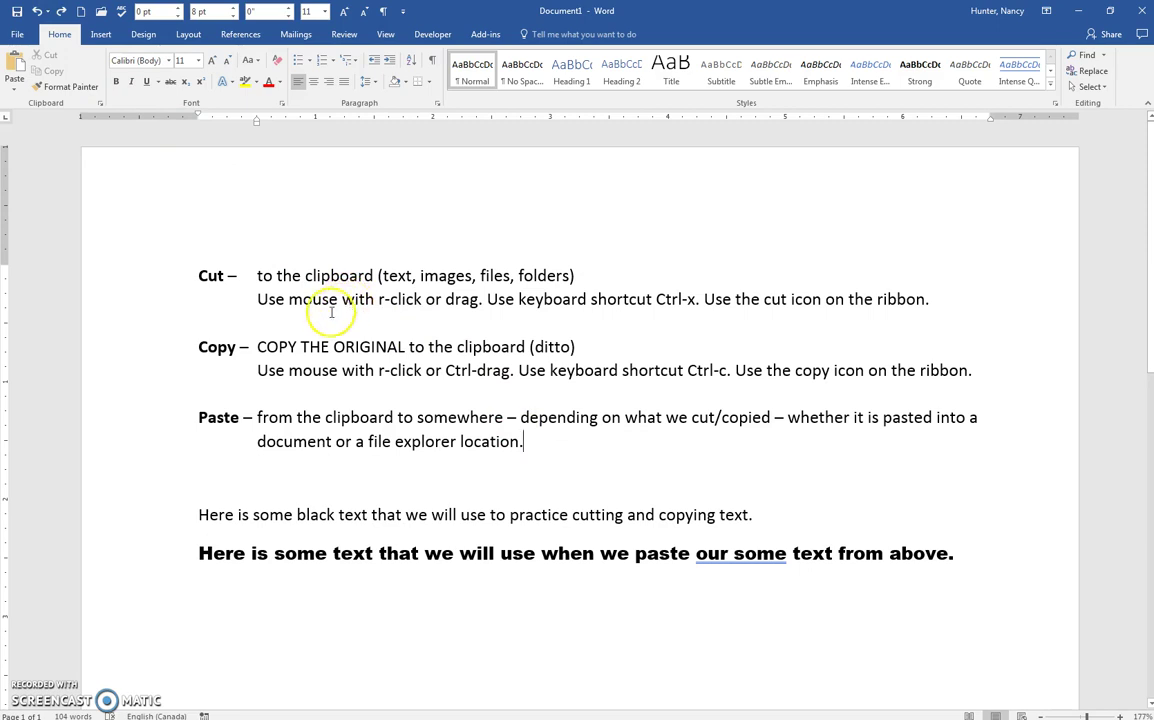
pyautogui.click(264, 352)
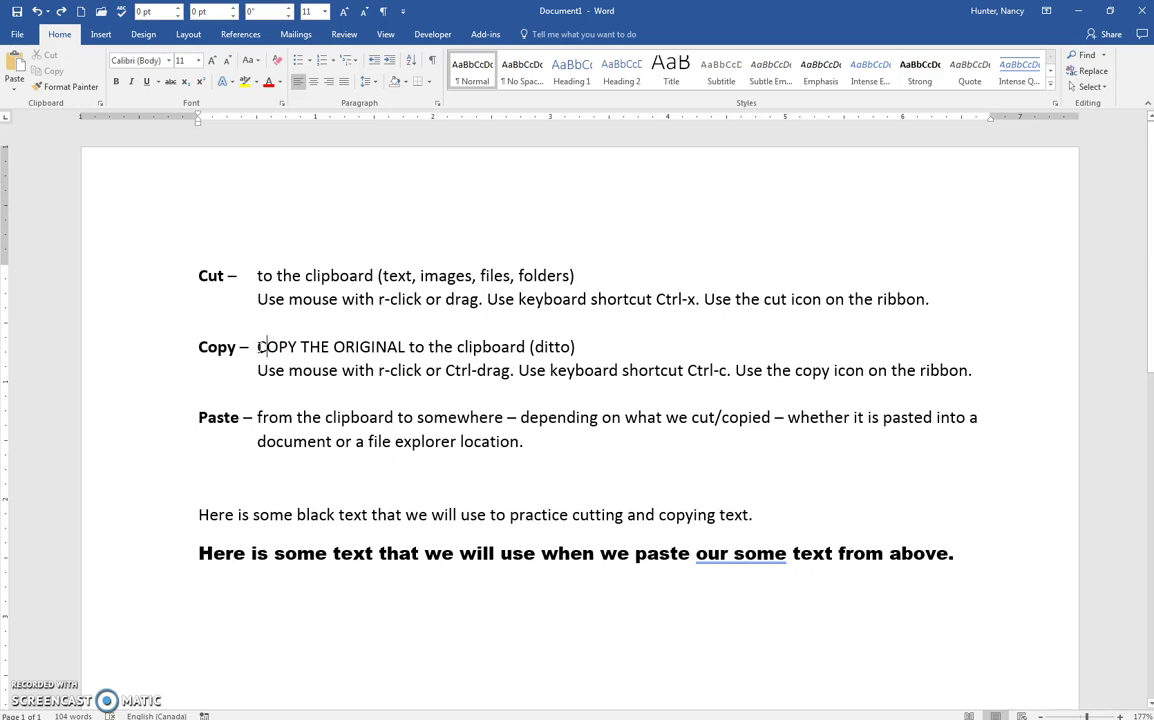
pyautogui.moveTo(404, 346); pyautogui.dragTo(486, 349)
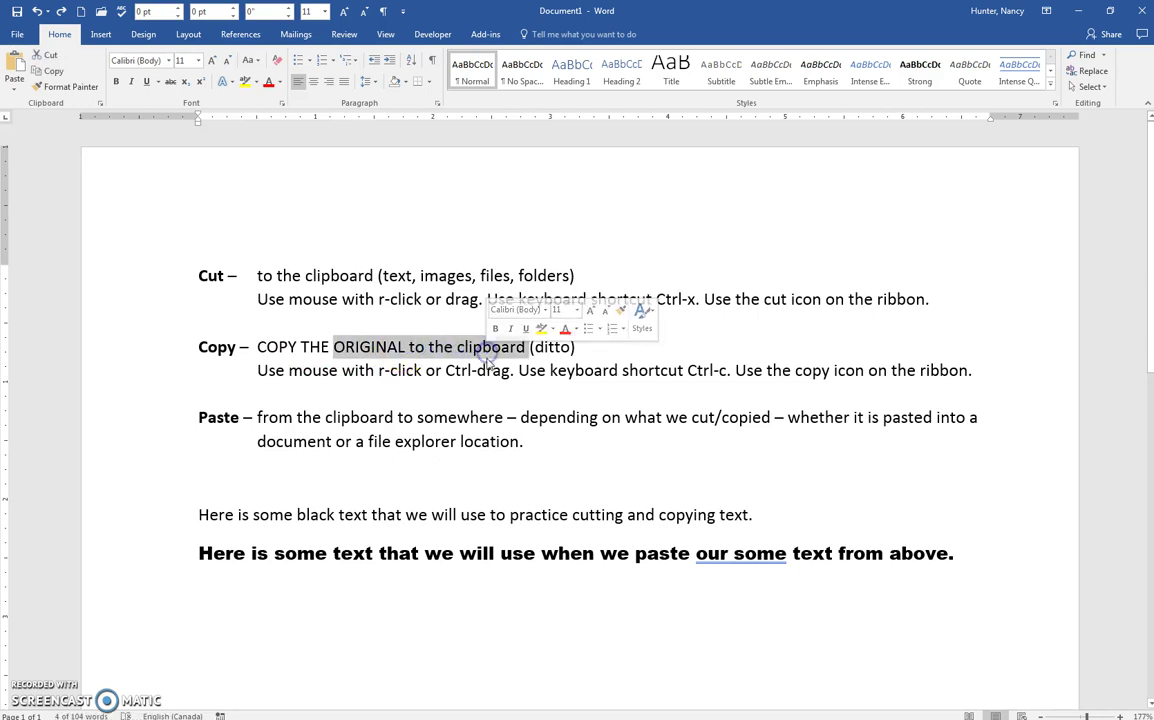
pyautogui.click(321, 346)
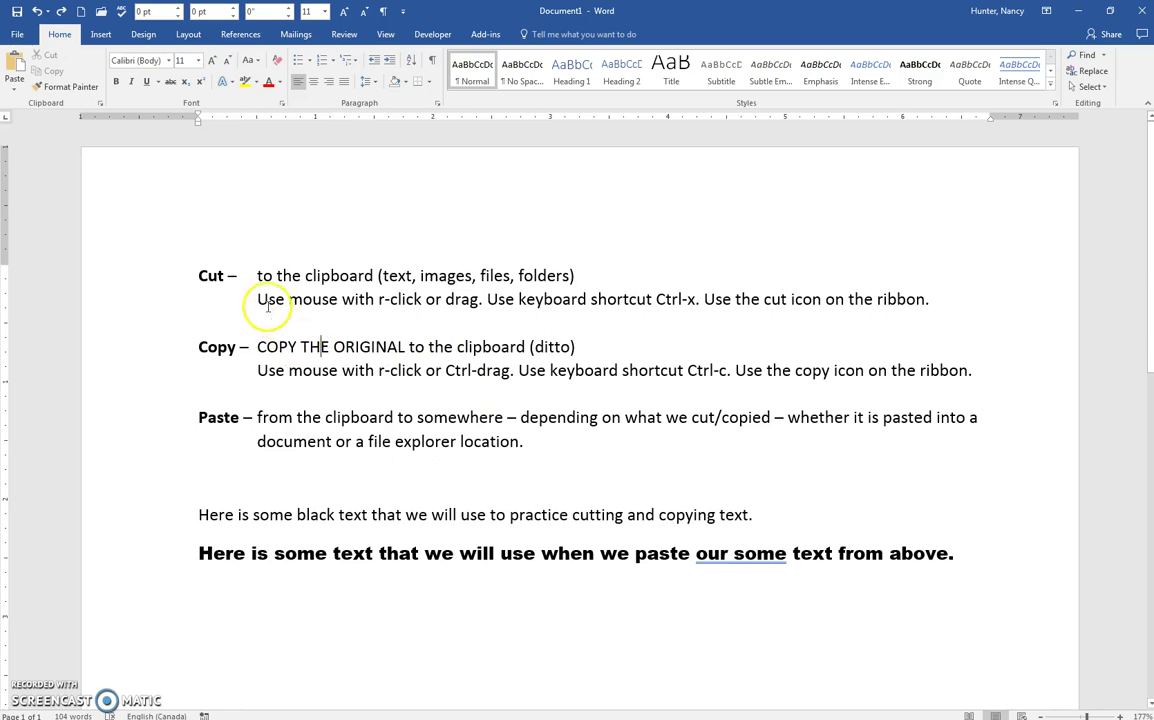
pyautogui.click(38, 11)
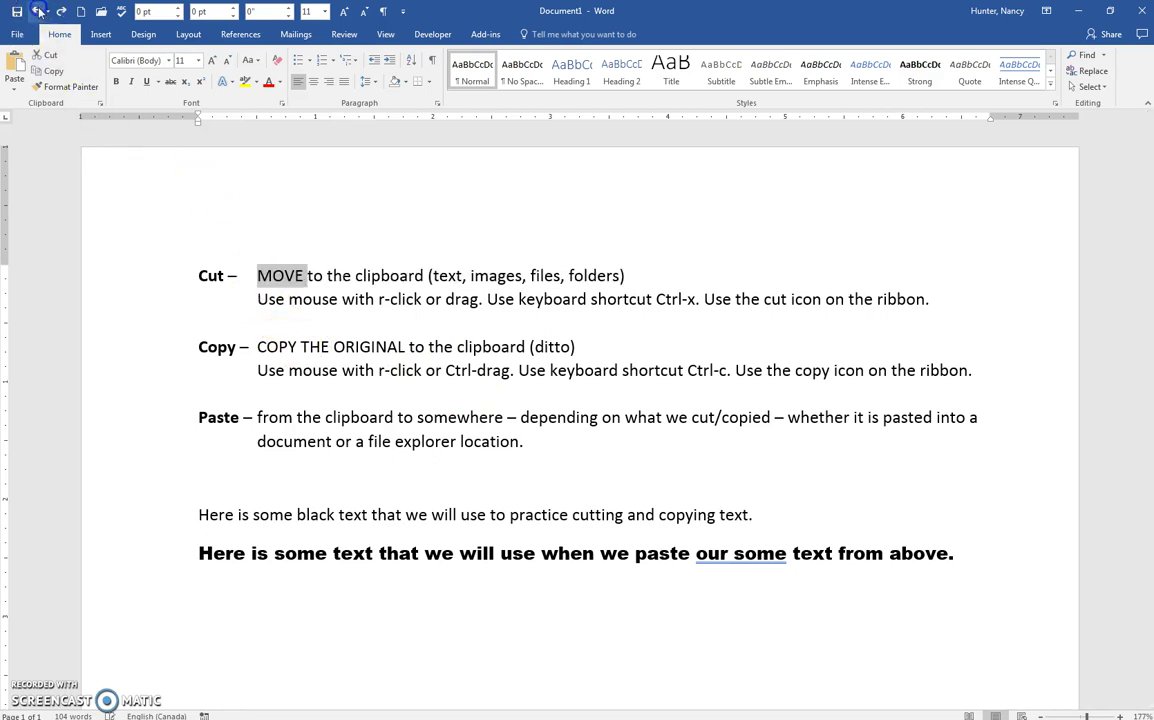
# Step: Copy the word "COPY" from the Copy definition, paste it after "(ditto)", and undo the paste
pyautogui.click(280, 346)
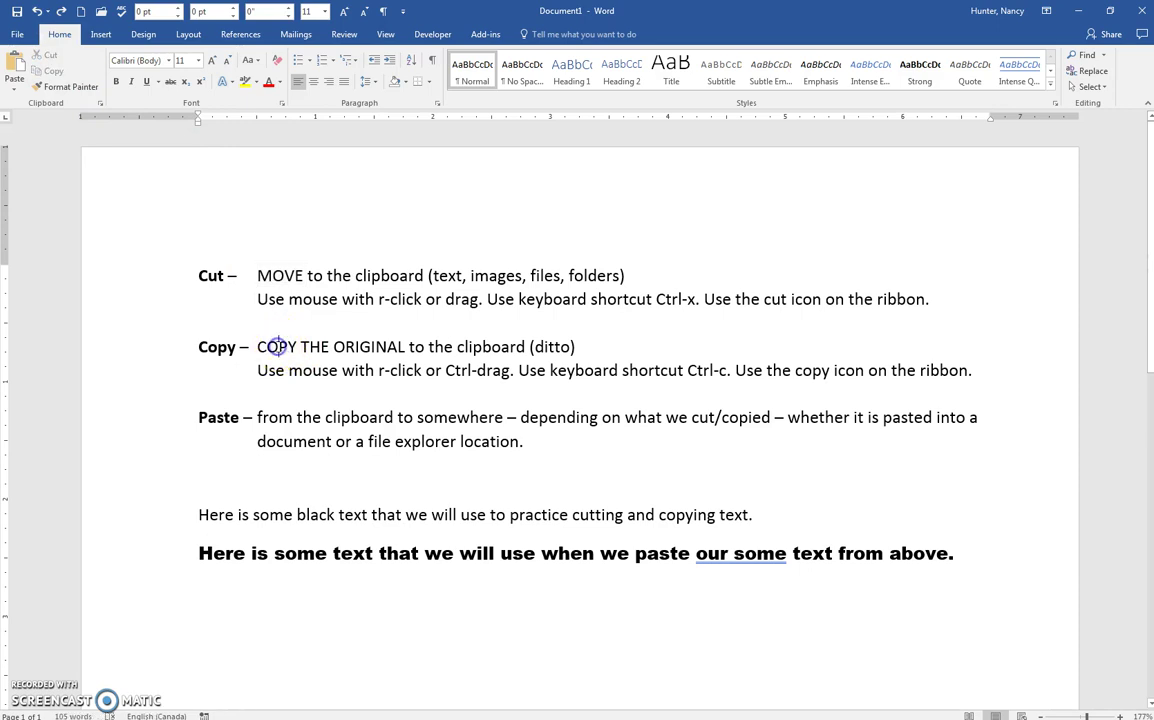
pyautogui.doubleClick(279, 346)
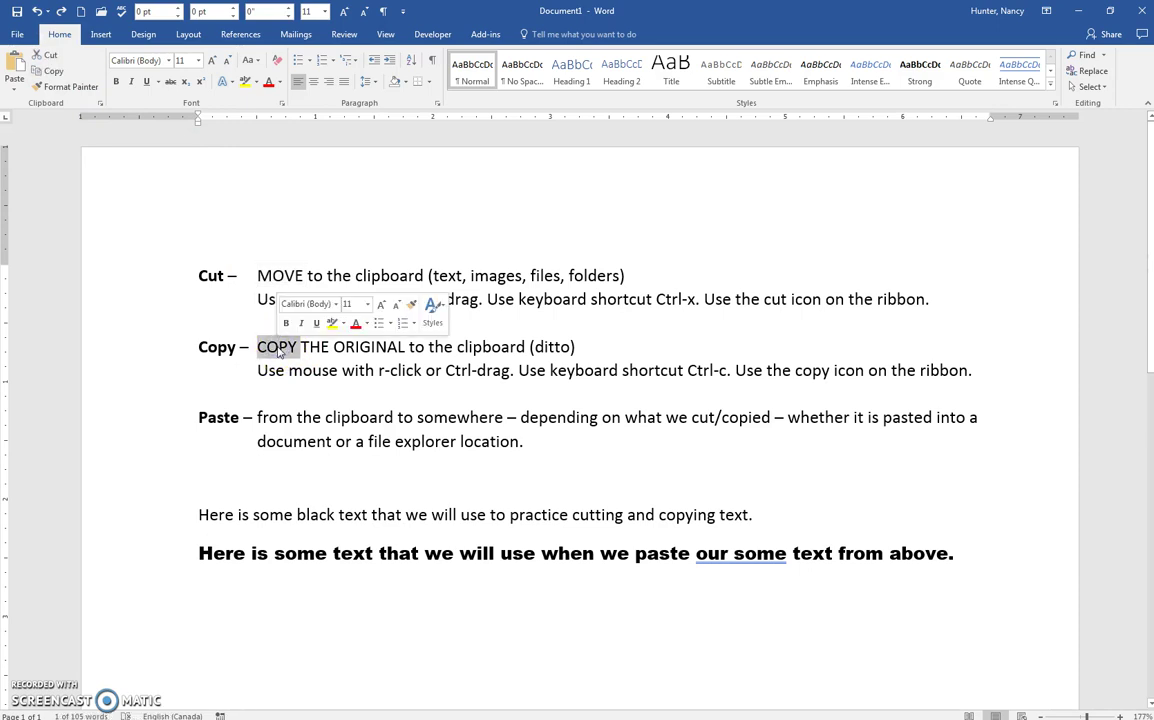
pyautogui.rightClick(280, 348)
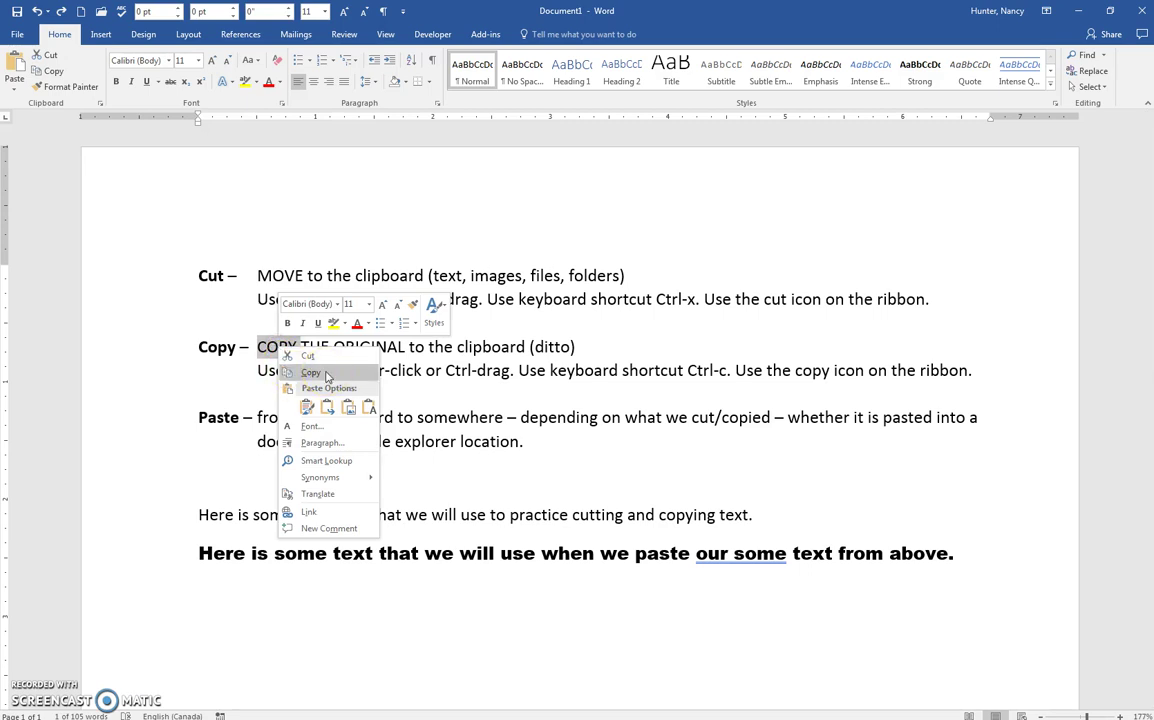
pyautogui.click(311, 373)
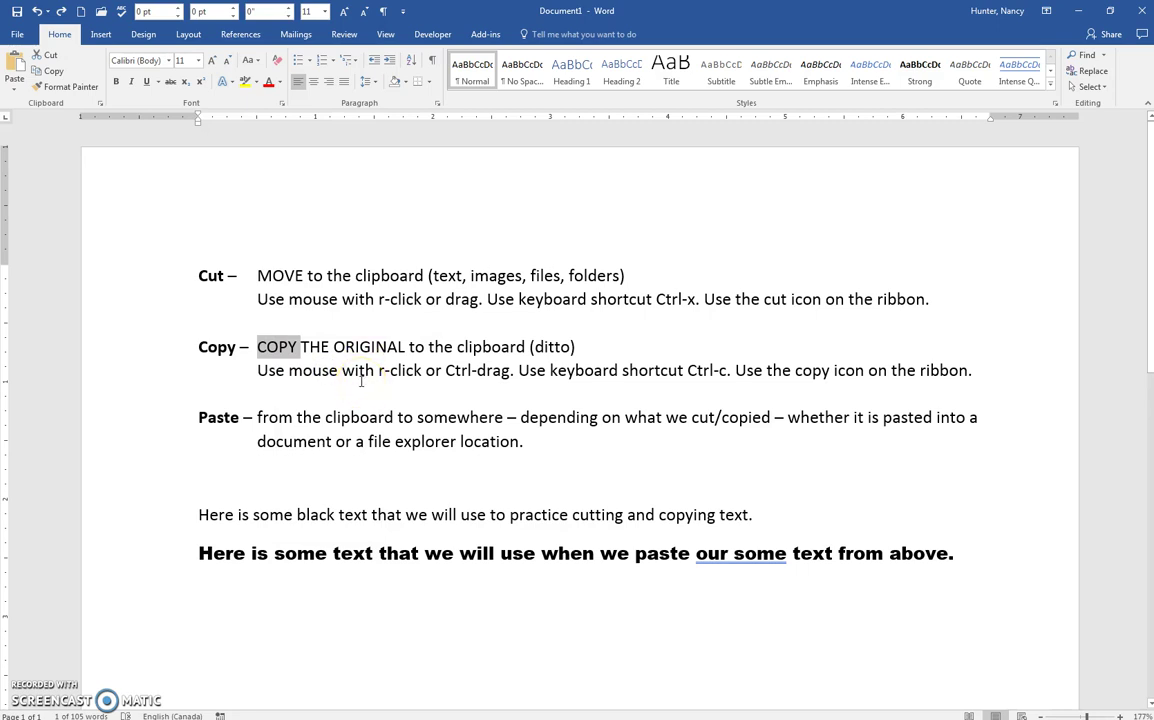
pyautogui.click(588, 346)
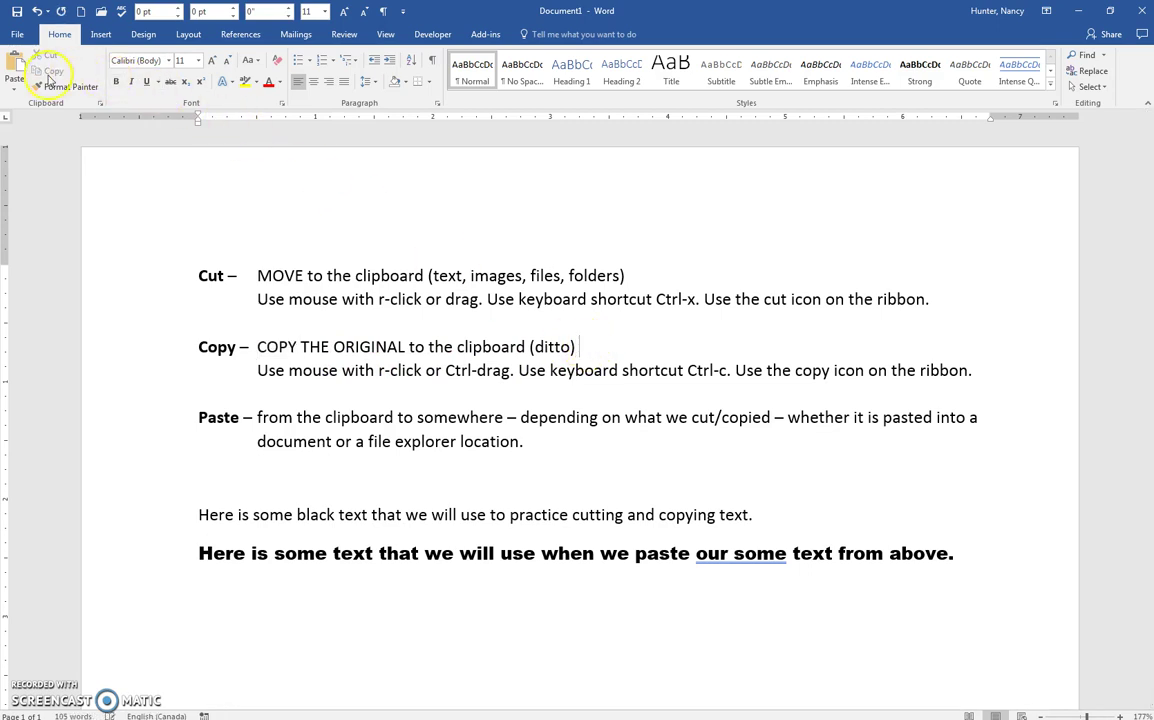
pyautogui.click(12, 63)
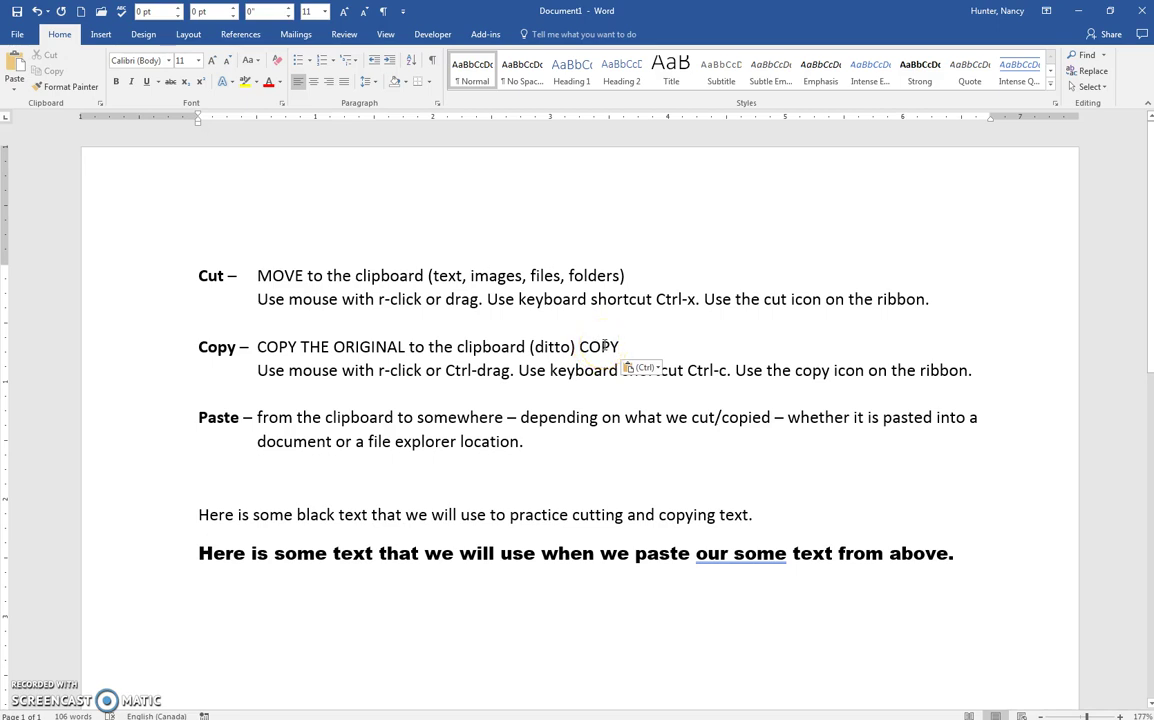
pyautogui.hotkey('ctrl', 'z')
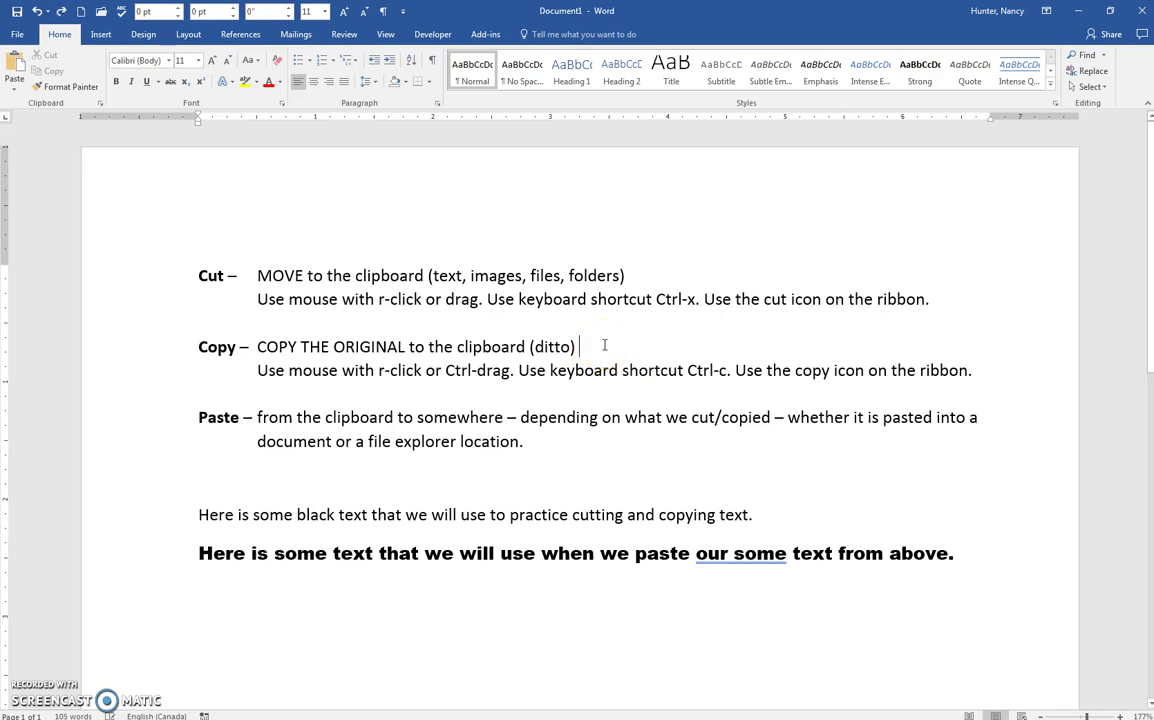
# Step: Duplicate the word "COPY" from the start of the Copy definition to just after "(ditto)" without using the Paste command
pyautogui.doubleClick(281, 349)
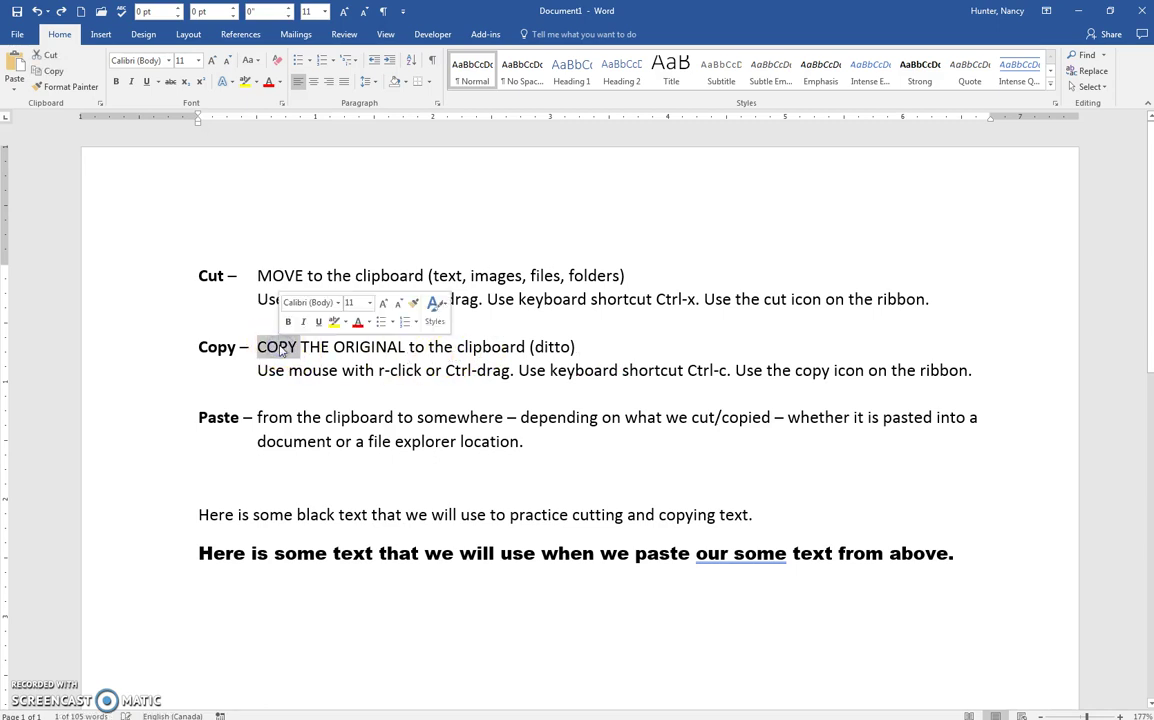
pyautogui.moveTo(281, 349)
pyautogui.mouseDown()
pyautogui.moveTo(289, 330)
pyautogui.moveTo(361, 362)
pyautogui.moveTo(438, 356)
pyautogui.moveTo(476, 377)
pyautogui.moveTo(496, 371)
pyautogui.moveTo(283, 355)
pyautogui.mouseUp()
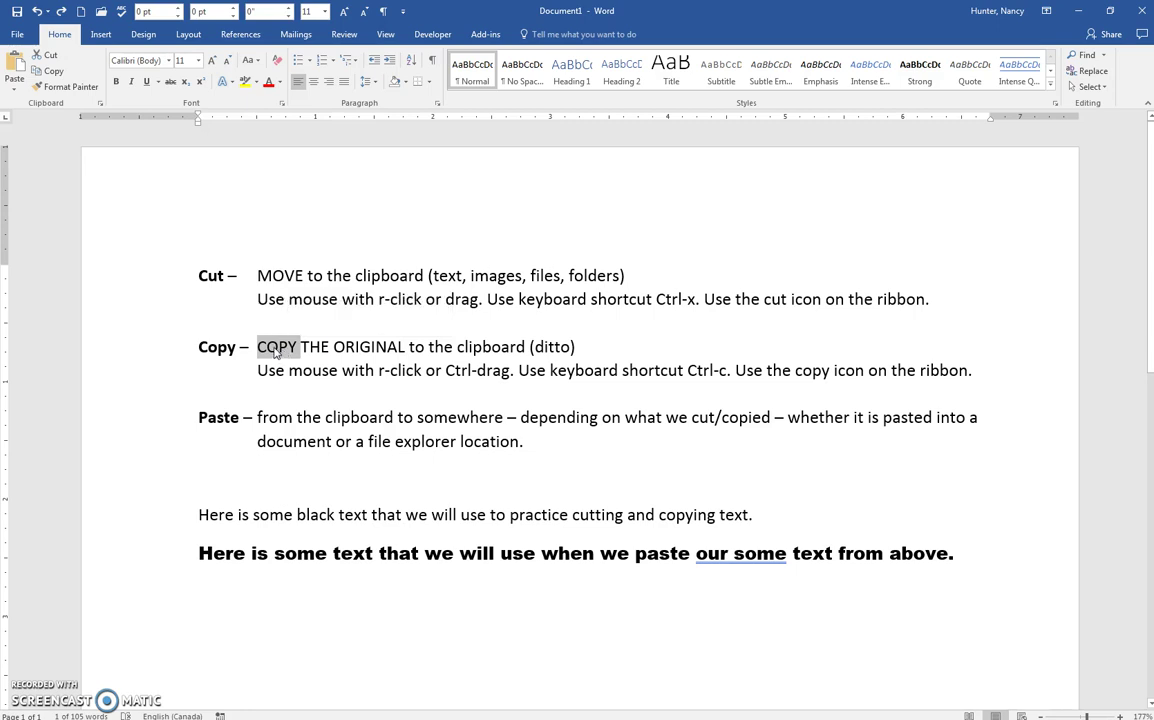
pyautogui.click(276, 352)
pyautogui.moveTo(276, 352); pyautogui.dragTo(582, 351)
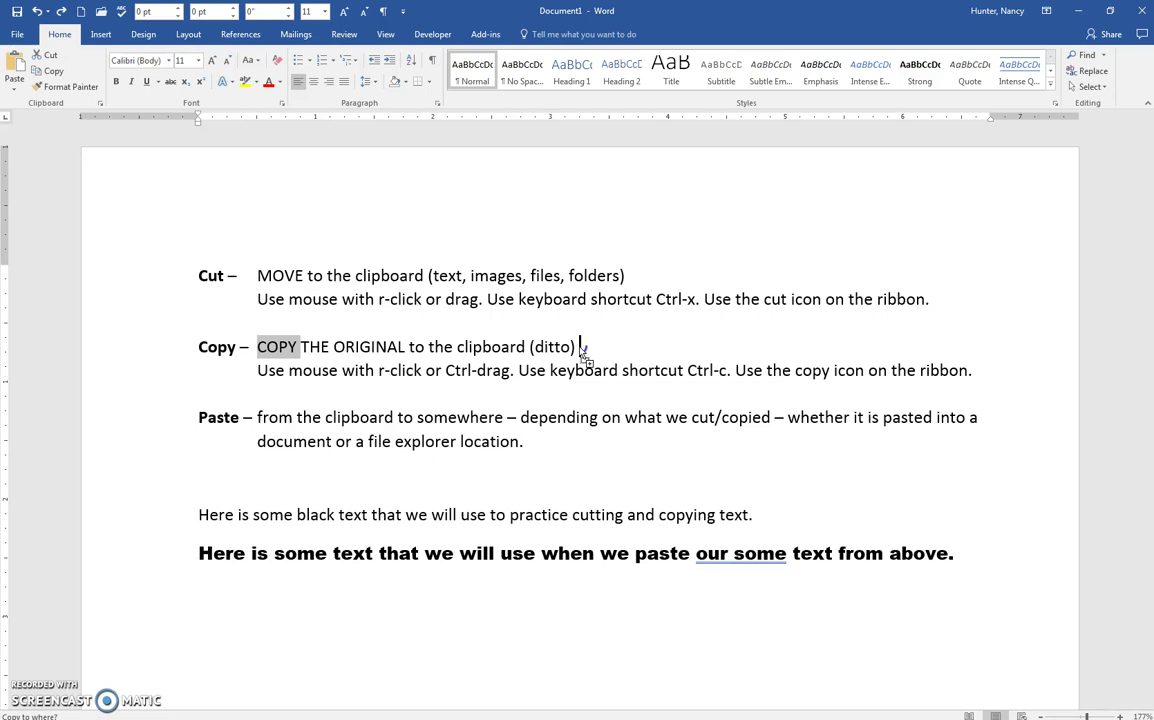
pyautogui.moveTo(583, 350); pyautogui.dragTo(583, 350)
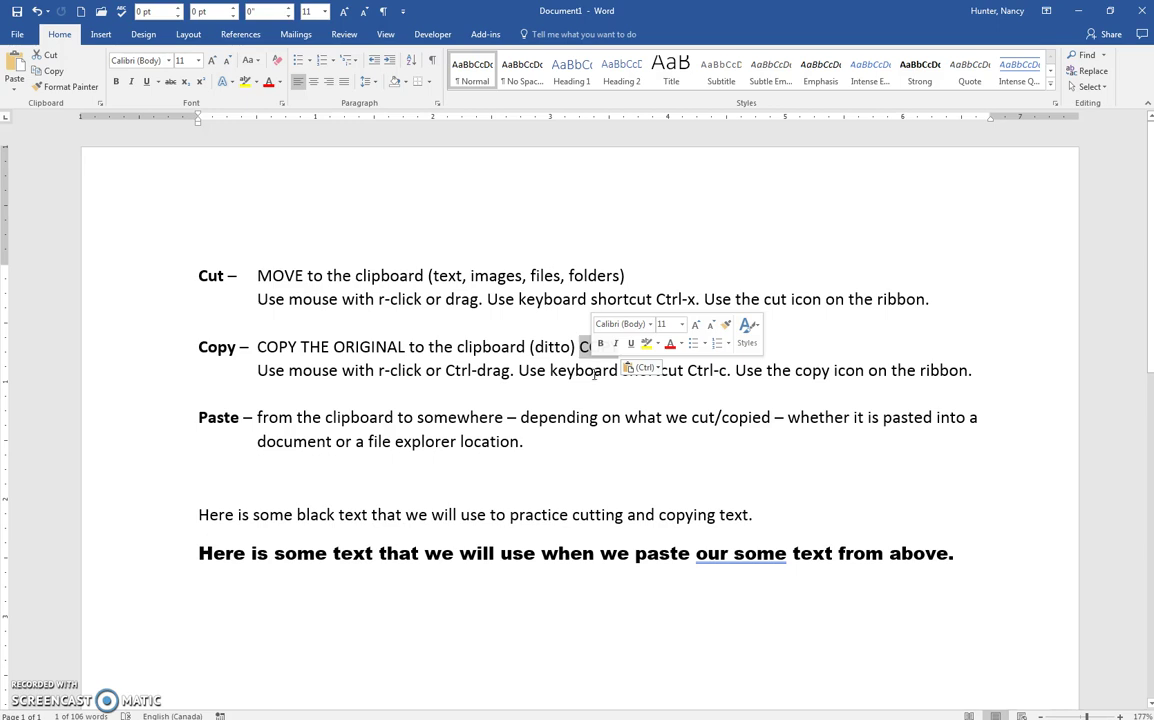
pyautogui.click(594, 371)
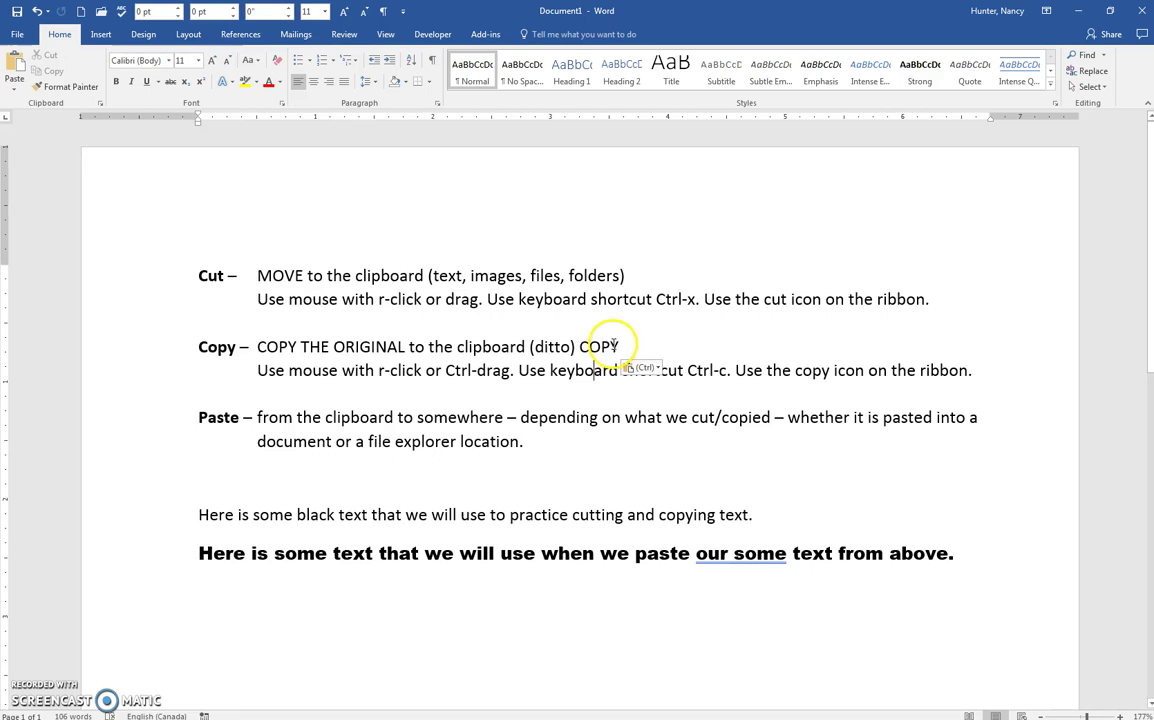
# Step: Undo the duplication of the word "COPY" after "(ditto)" in the Copy definition
pyautogui.click(37, 11)
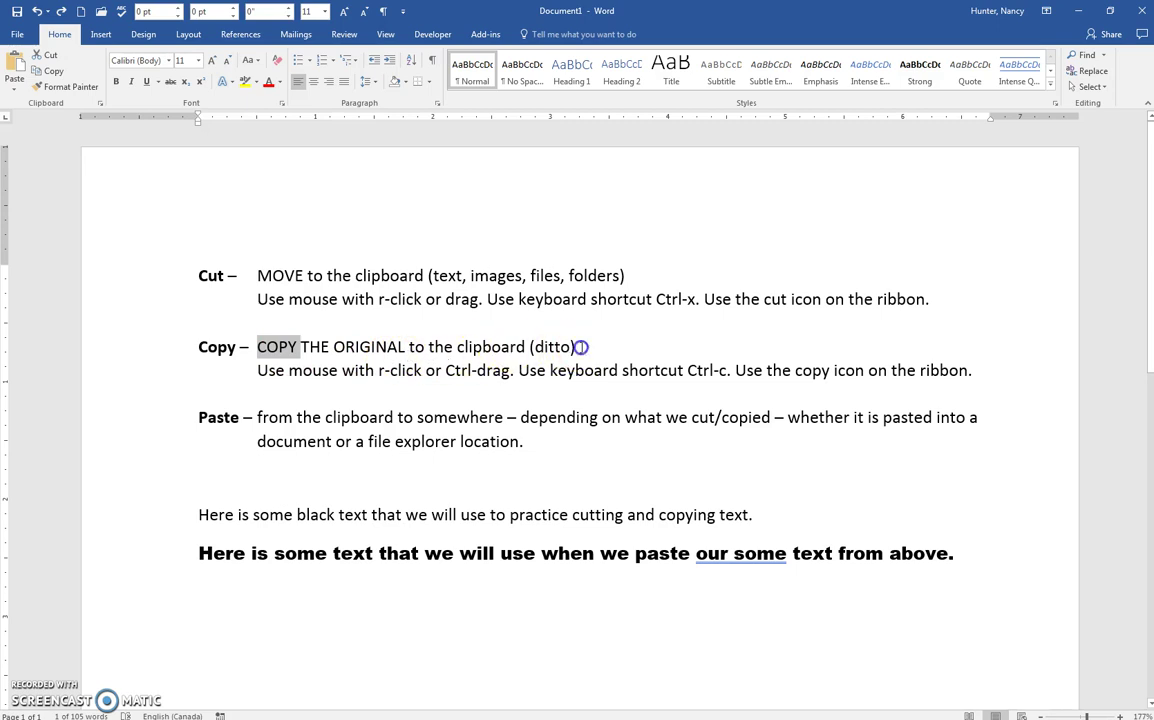
pyautogui.click(582, 347)
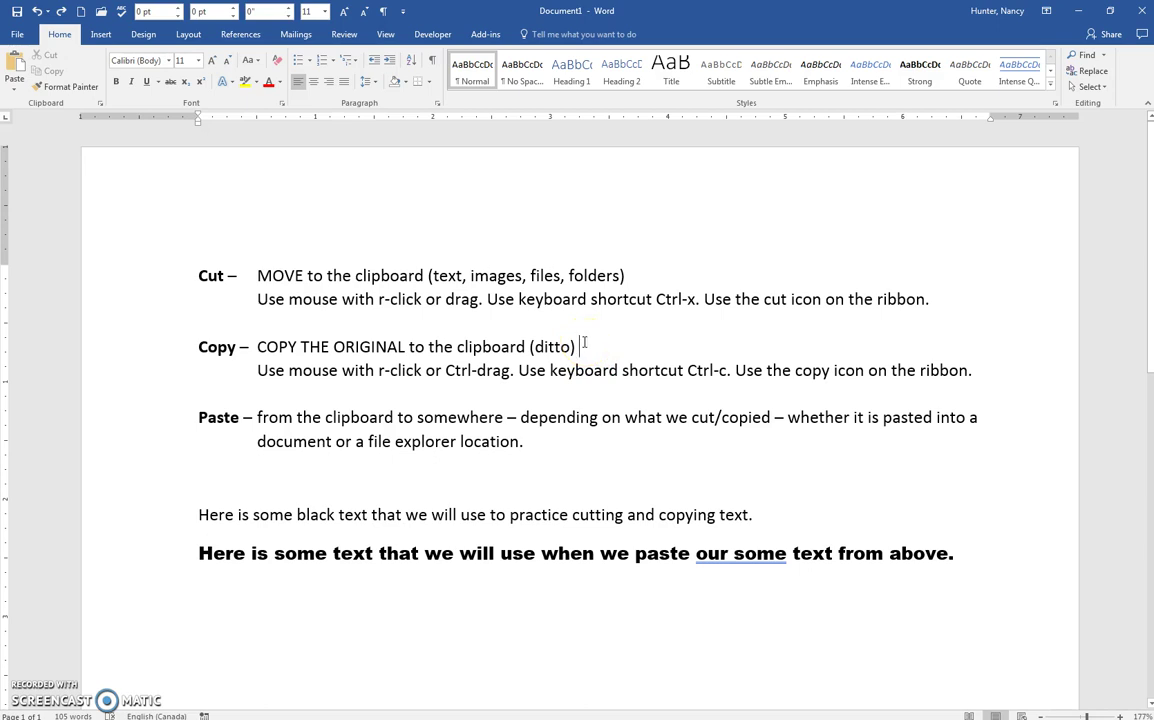
# Step: Add a new line below the bold sentence, paste "COPY" there, and undo the paste
pyautogui.click(964, 556)
pyautogui.press('Return')
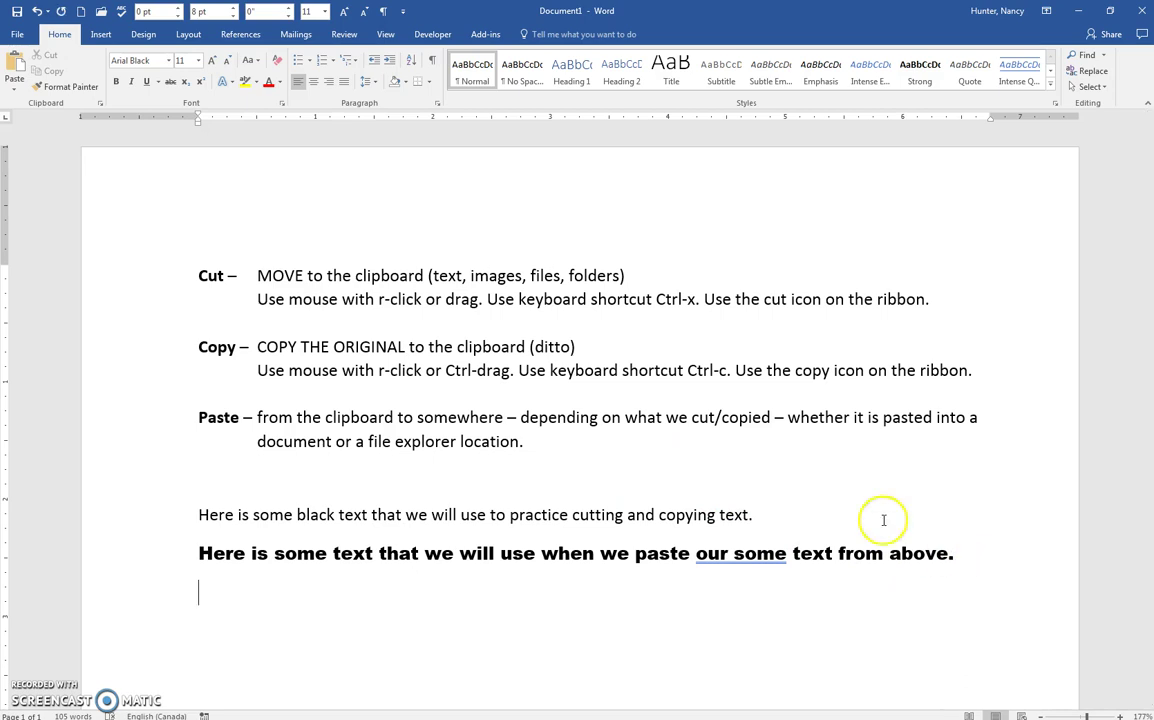
pyautogui.click(16, 68)
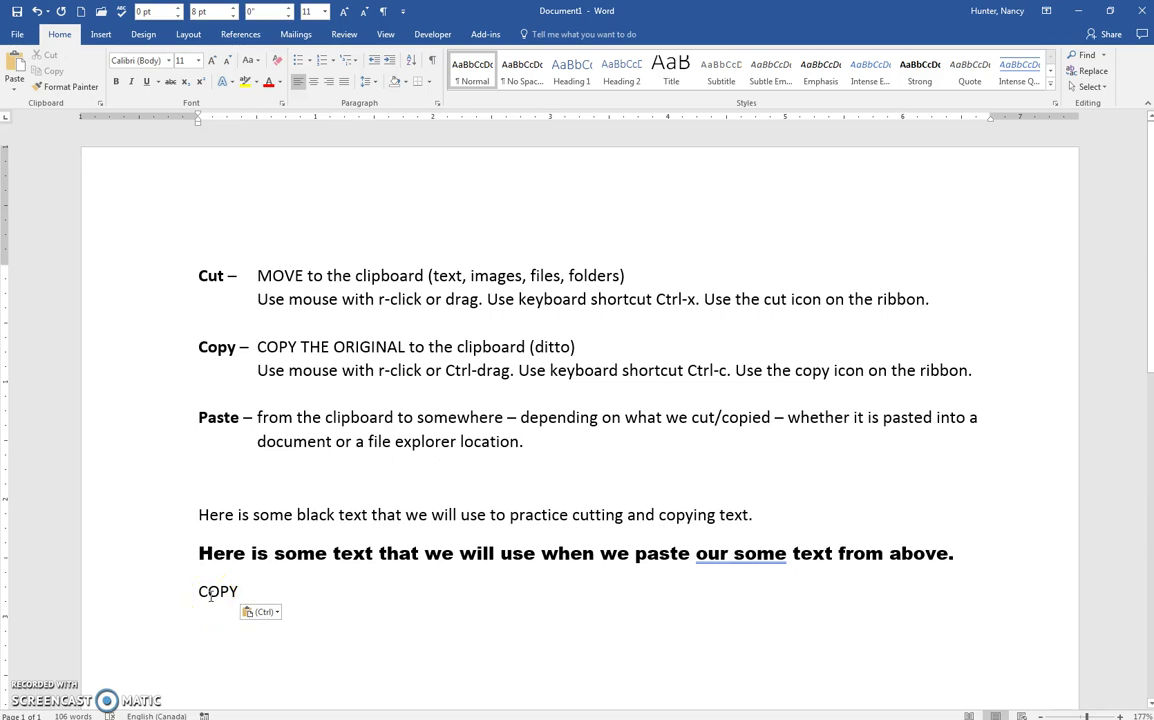
pyautogui.hotkey('ctrl', 'z')
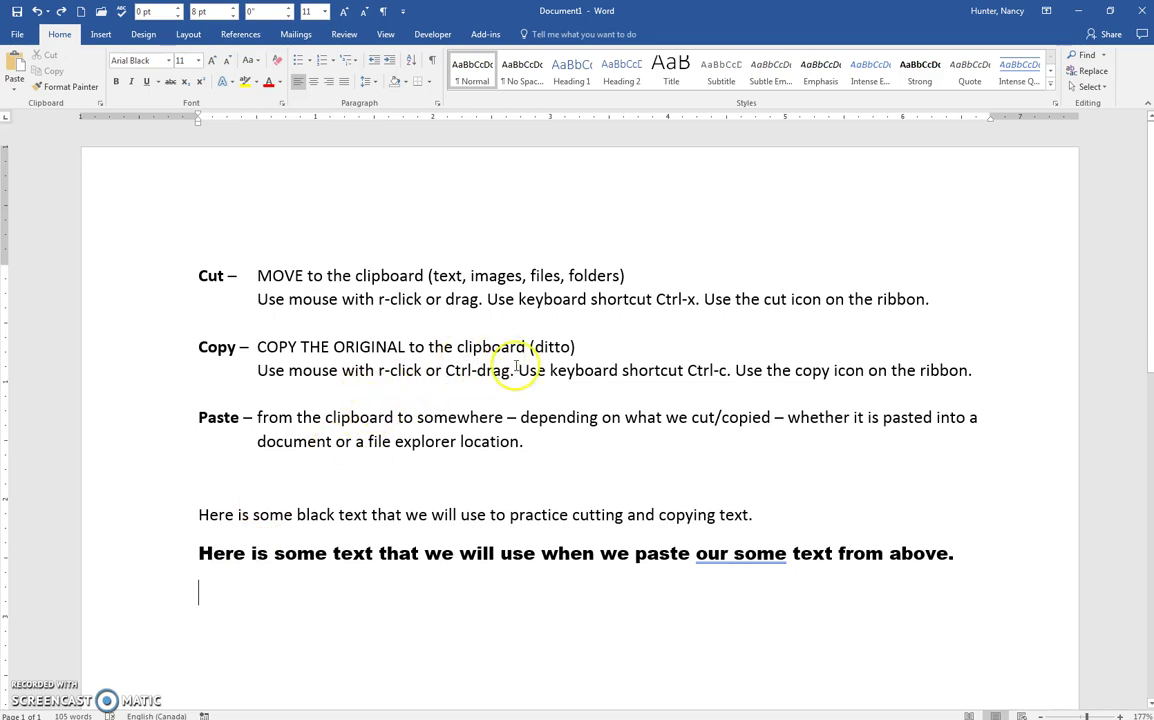
# Step: Copy the word "ditto" from the Copy definition, paste it on the blank line below the Paste definition, and undo the paste
pyautogui.click(550, 346)
pyautogui.doubleClick(550, 346)
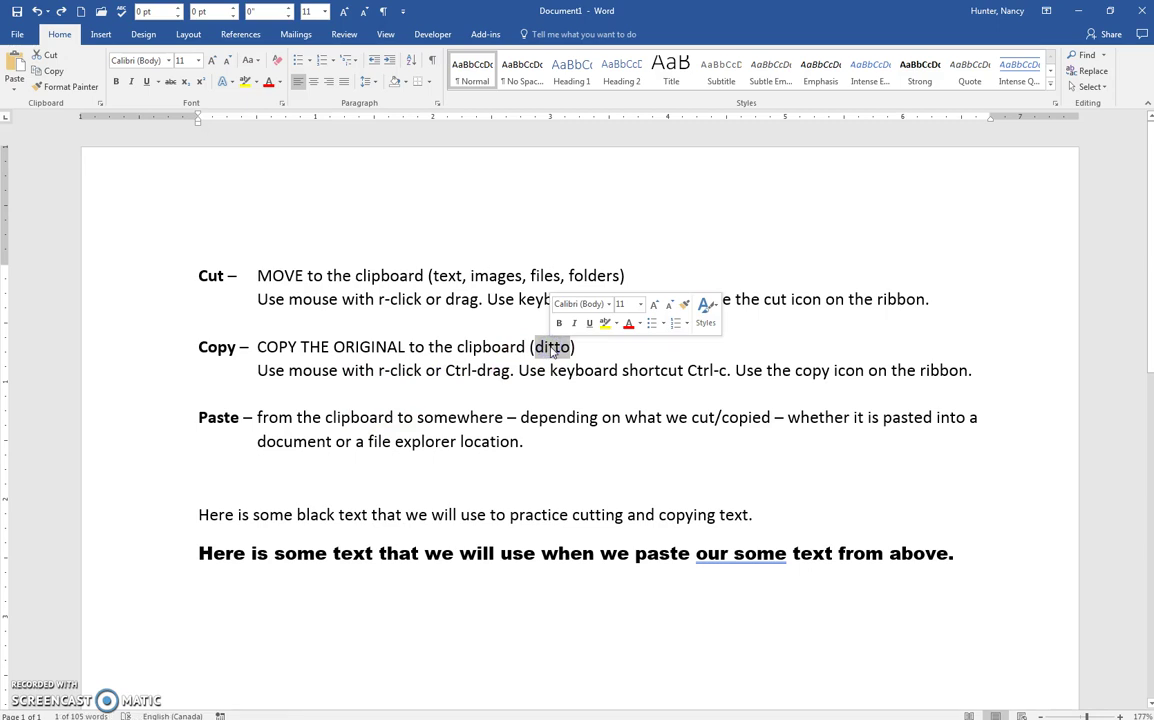
pyautogui.click(50, 71)
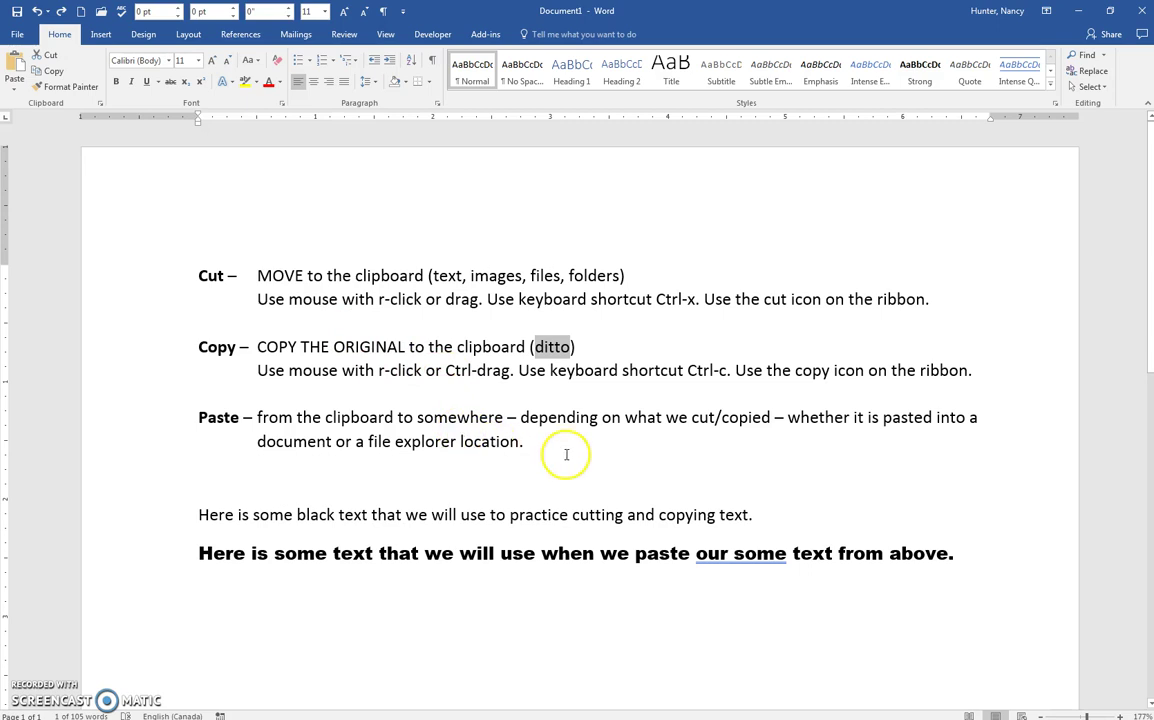
pyautogui.click(209, 478)
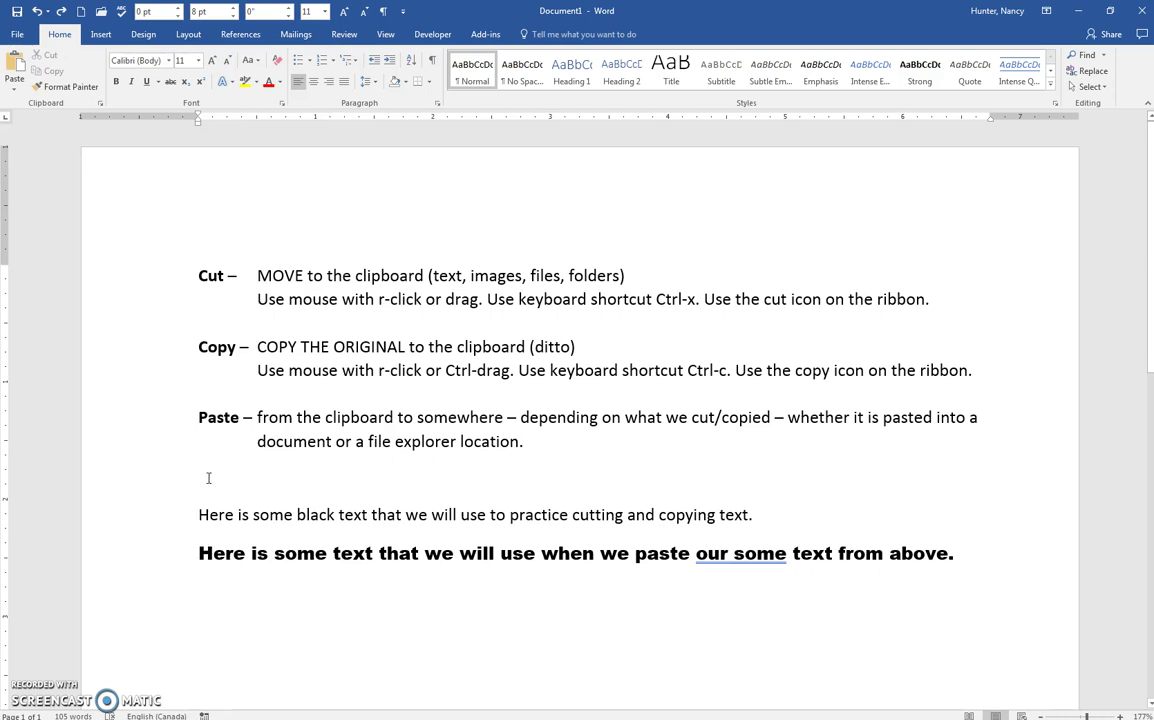
pyautogui.click(15, 65)
pyautogui.hotkey('ctrl', 'z')
pyautogui.moveTo(369, 442); pyautogui.dragTo(440, 444)
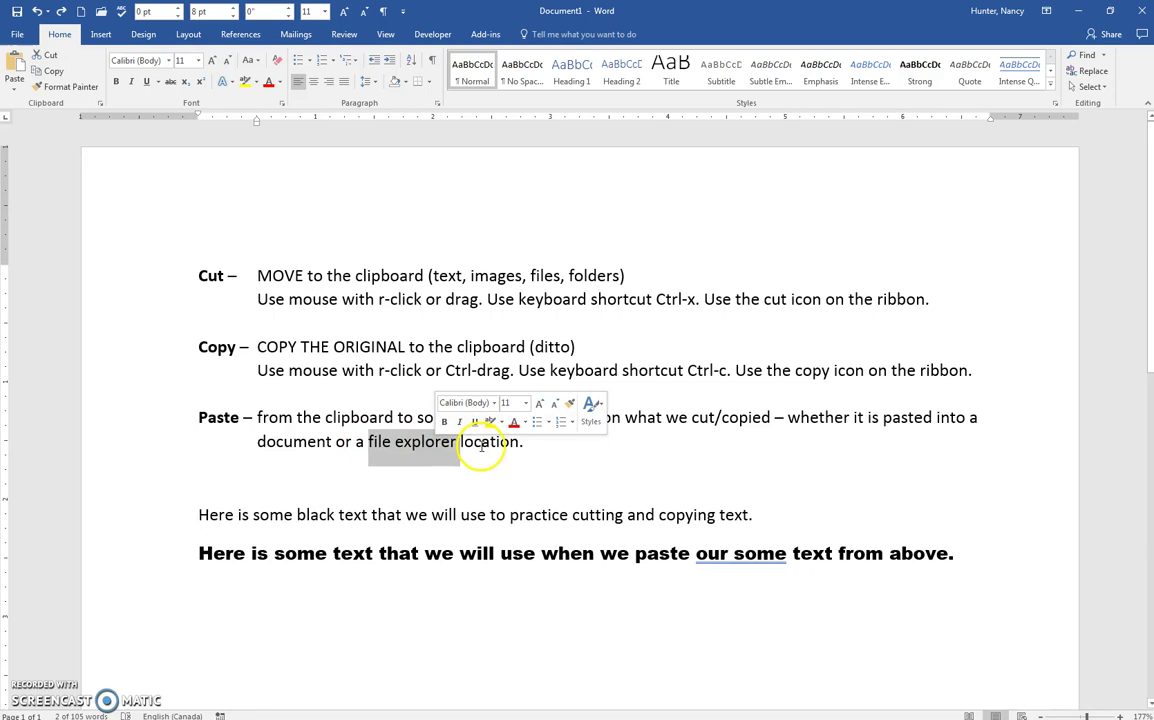
pyautogui.click(486, 446)
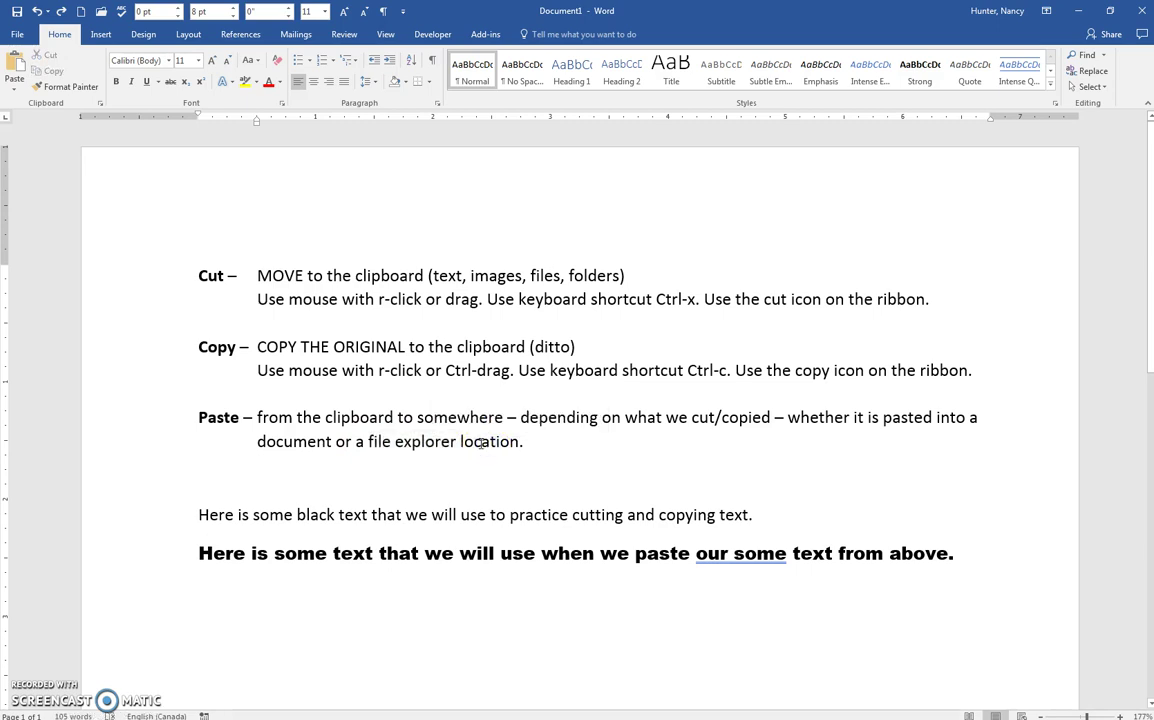
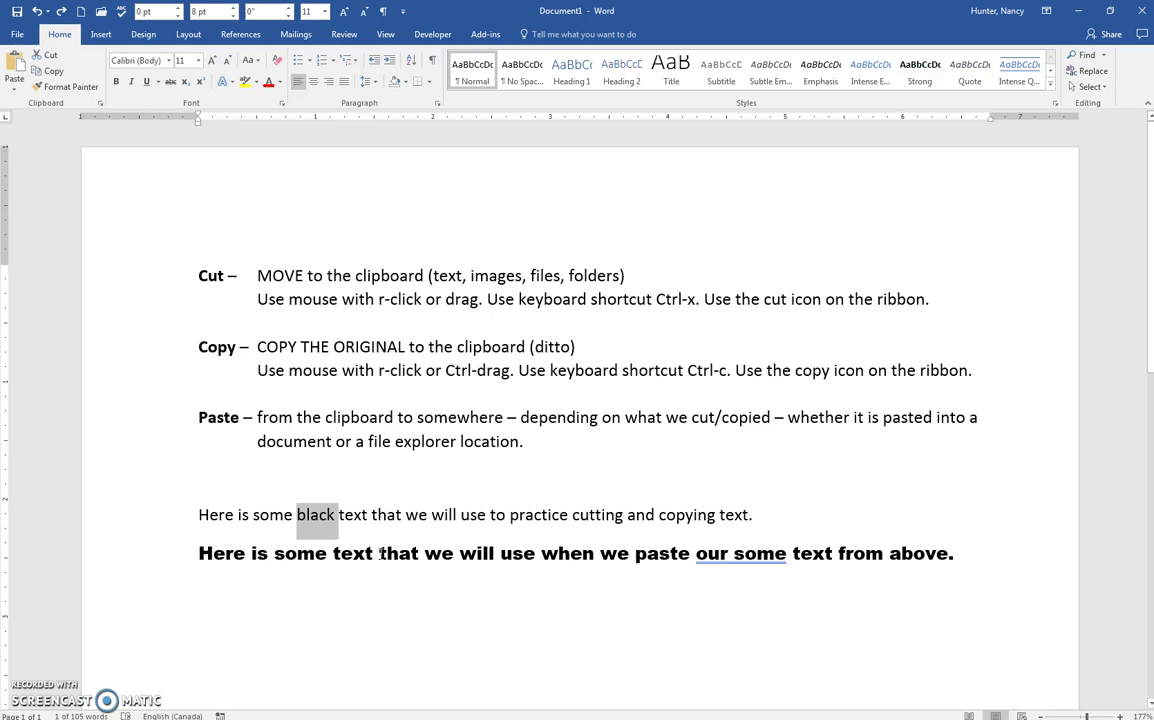
# Step: Examine the available paste options, including Keep Source Formatting, at the position before "that" in the bold sentence
pyautogui.rightClick(380, 553)
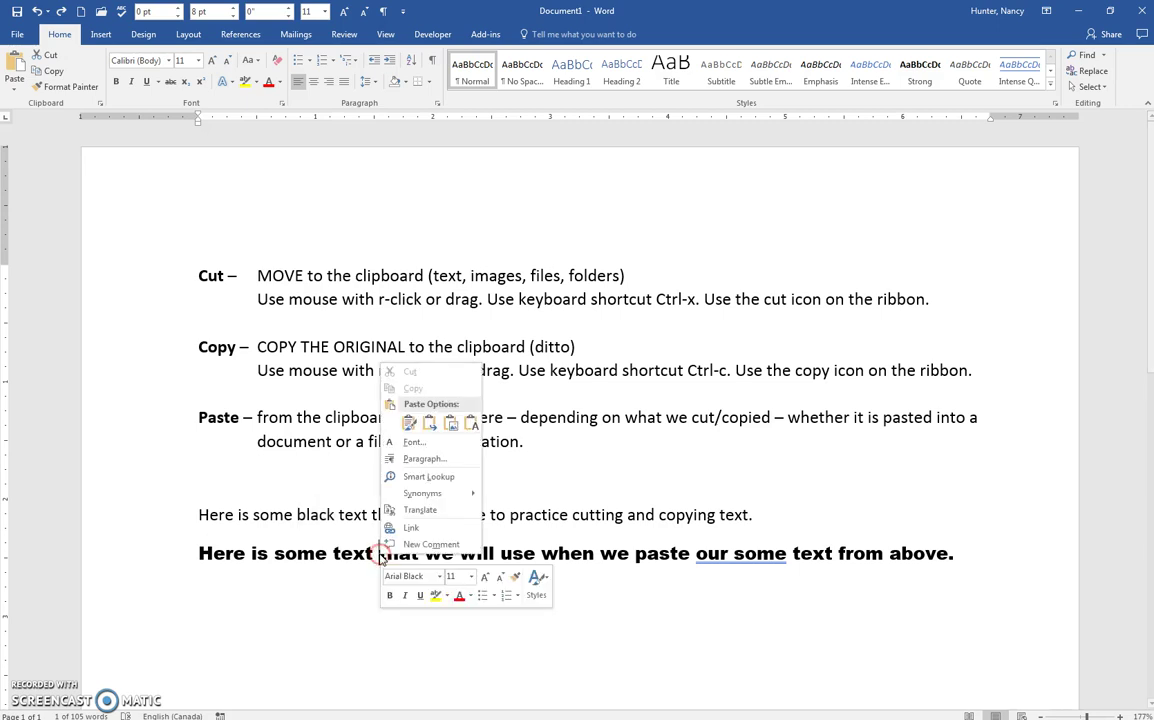
pyautogui.click(409, 423)
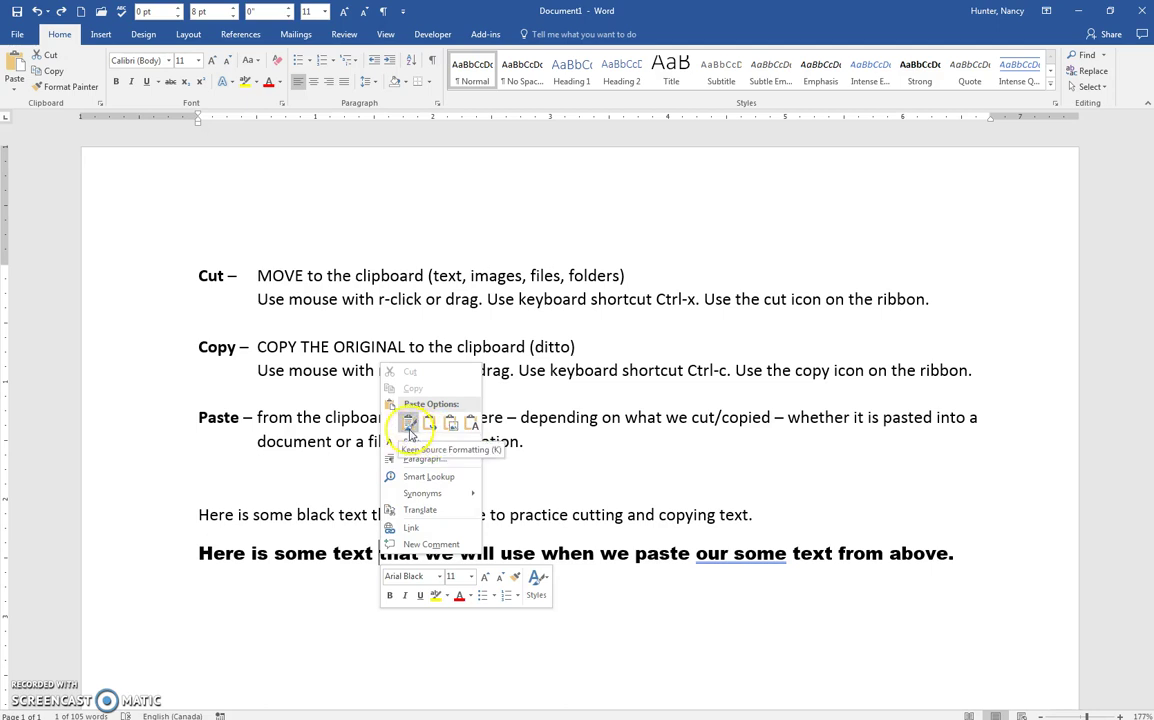
pyautogui.click(428, 428)
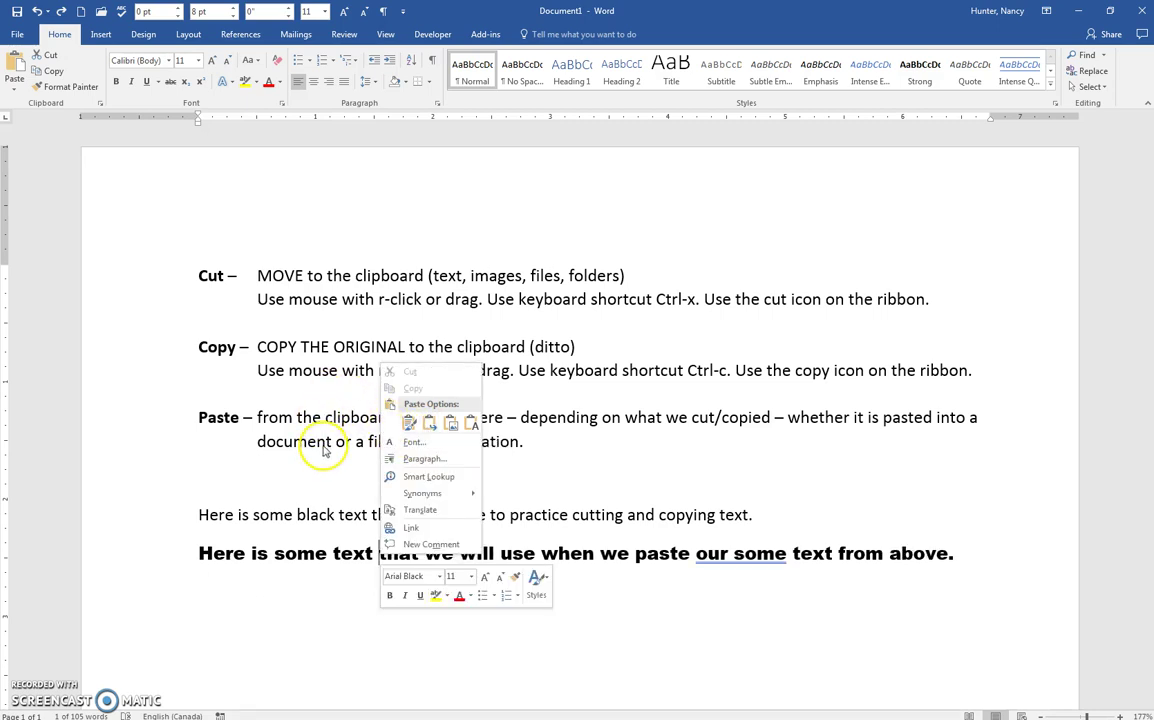
pyautogui.click(323, 450)
pyautogui.click(378, 555)
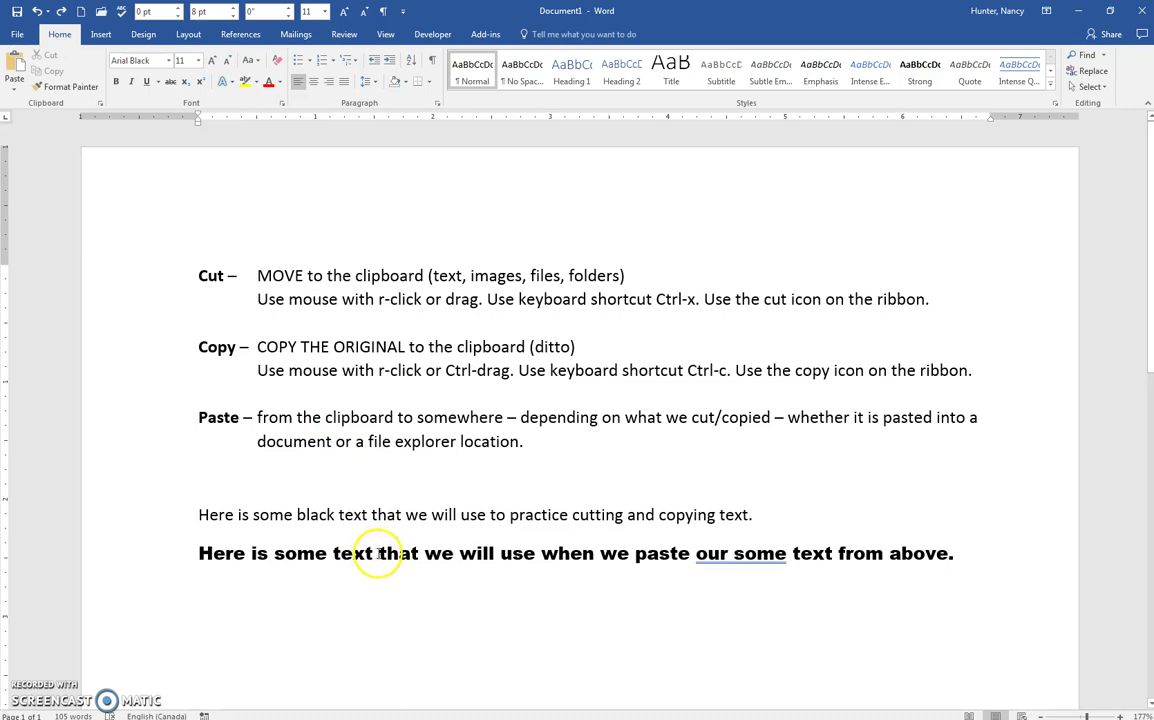
# Step: Copy the word "black" in the practice sentence and paste it over the same word with Keep Source Formatting
pyautogui.doubleClick(322, 523)
pyautogui.hotkey('ctrl', 'c')
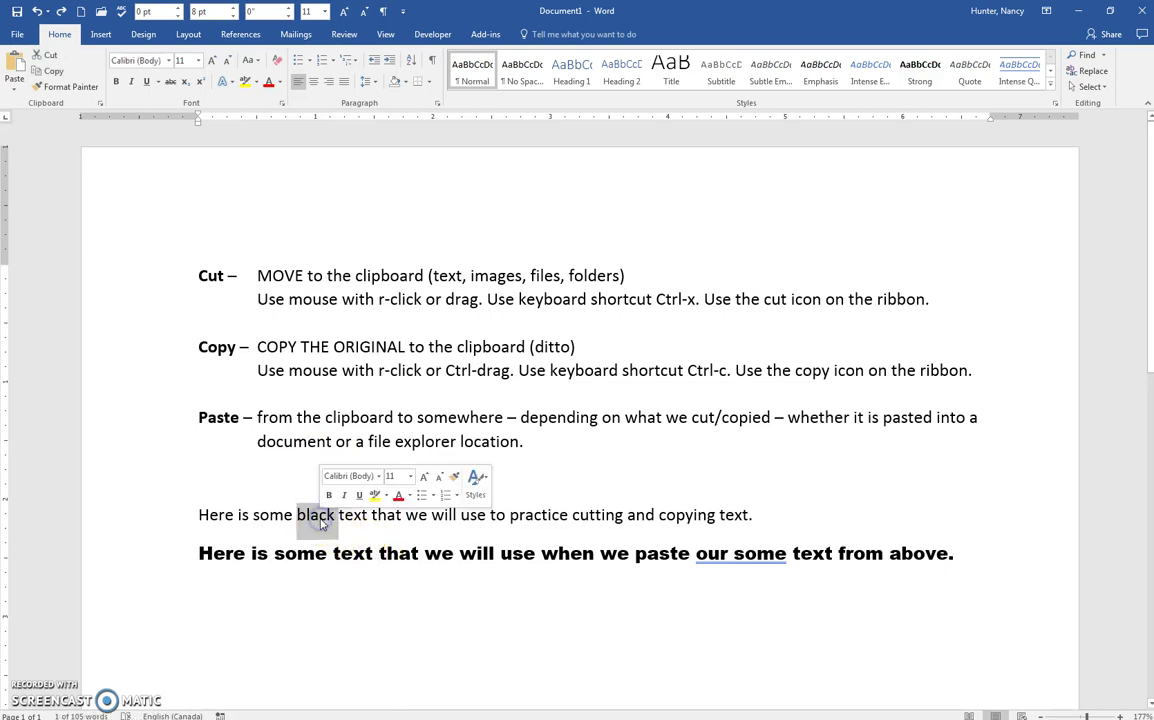
pyautogui.click(14, 93)
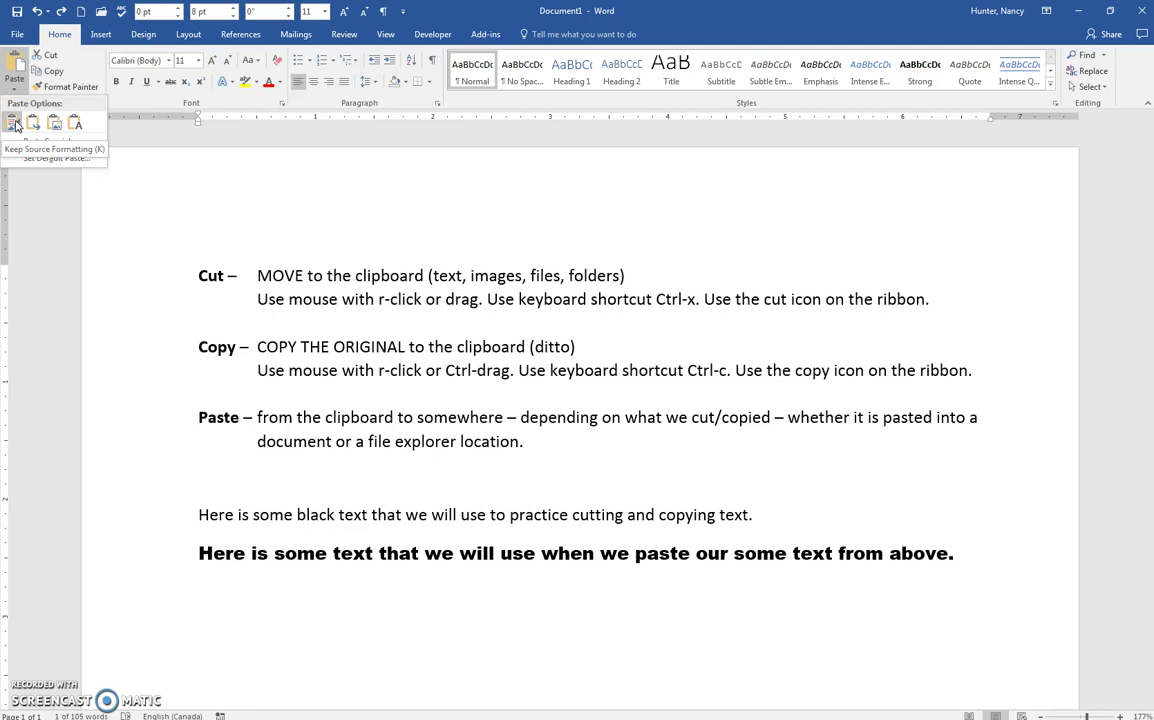
pyautogui.click(13, 124)
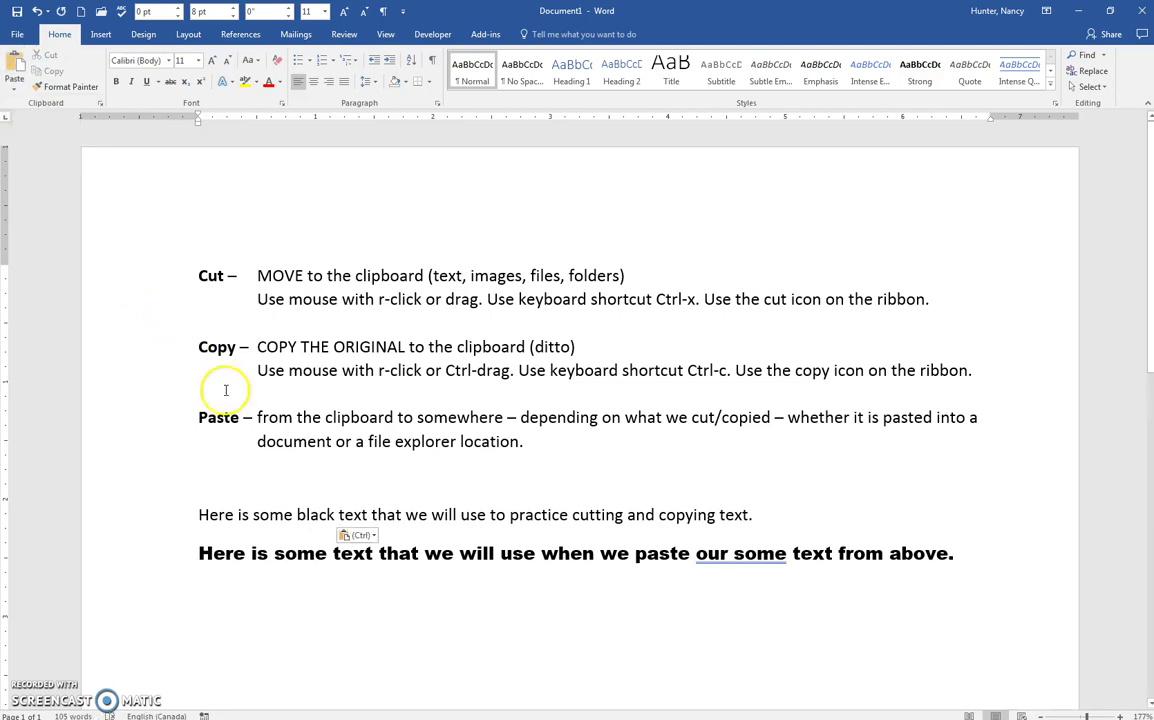
# Step: Copy "black" from the practice sentence and paste it before the first "text" in the bold sentence with Keep Source Formatting
pyautogui.doubleClick(312, 514)
pyautogui.hotkey('ctrl', 'c')
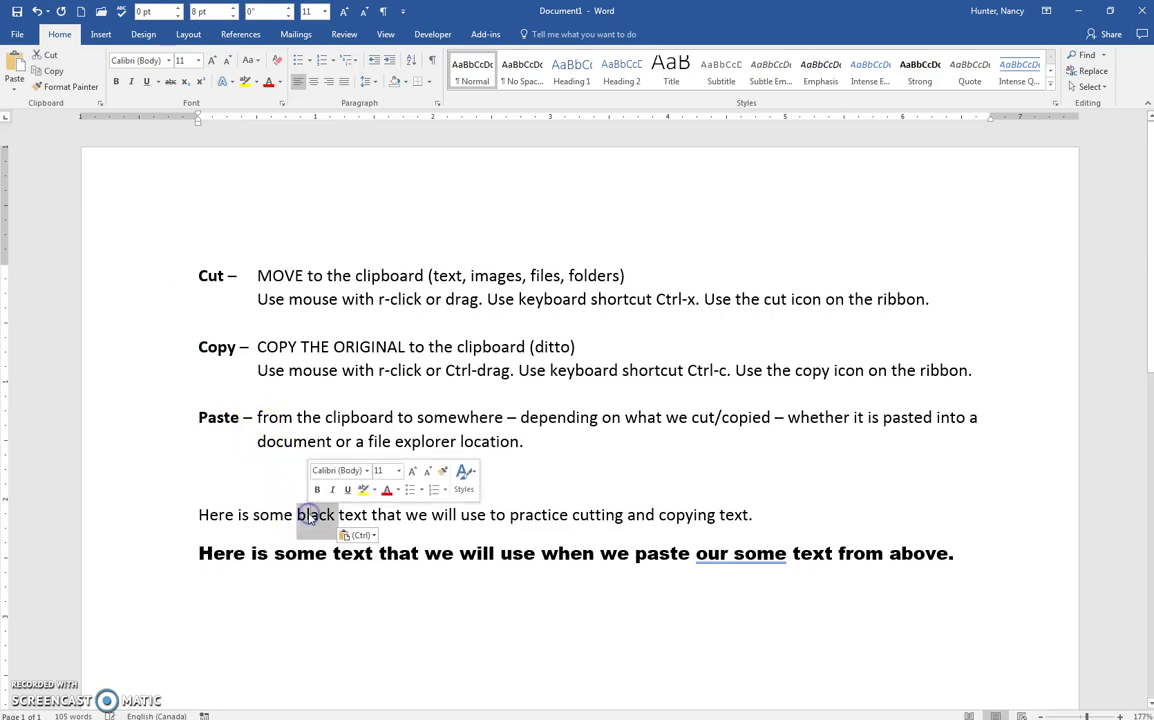
pyautogui.click(45, 70)
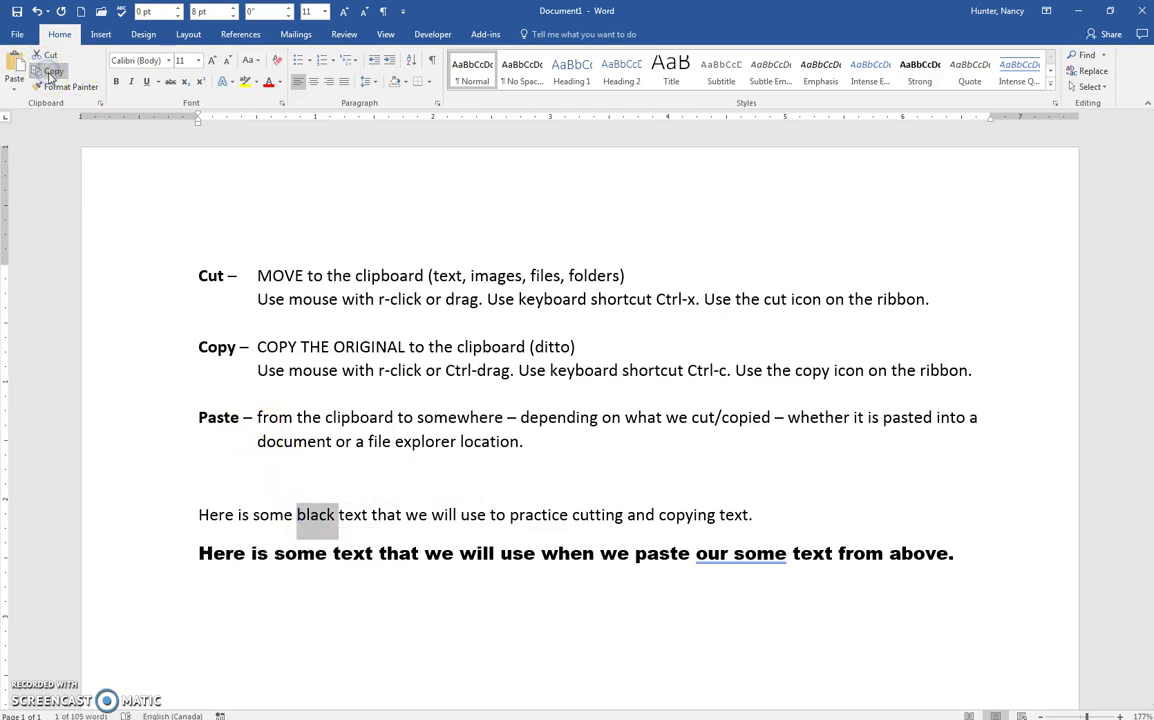
pyautogui.click(332, 553)
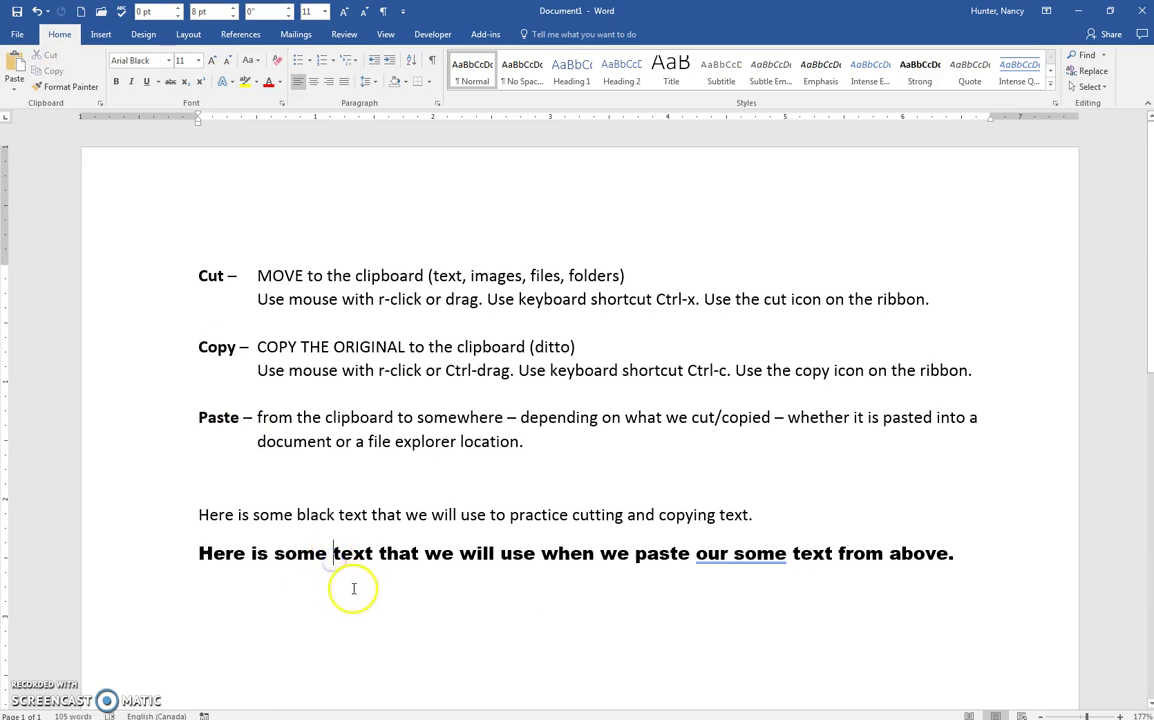
pyautogui.click(16, 94)
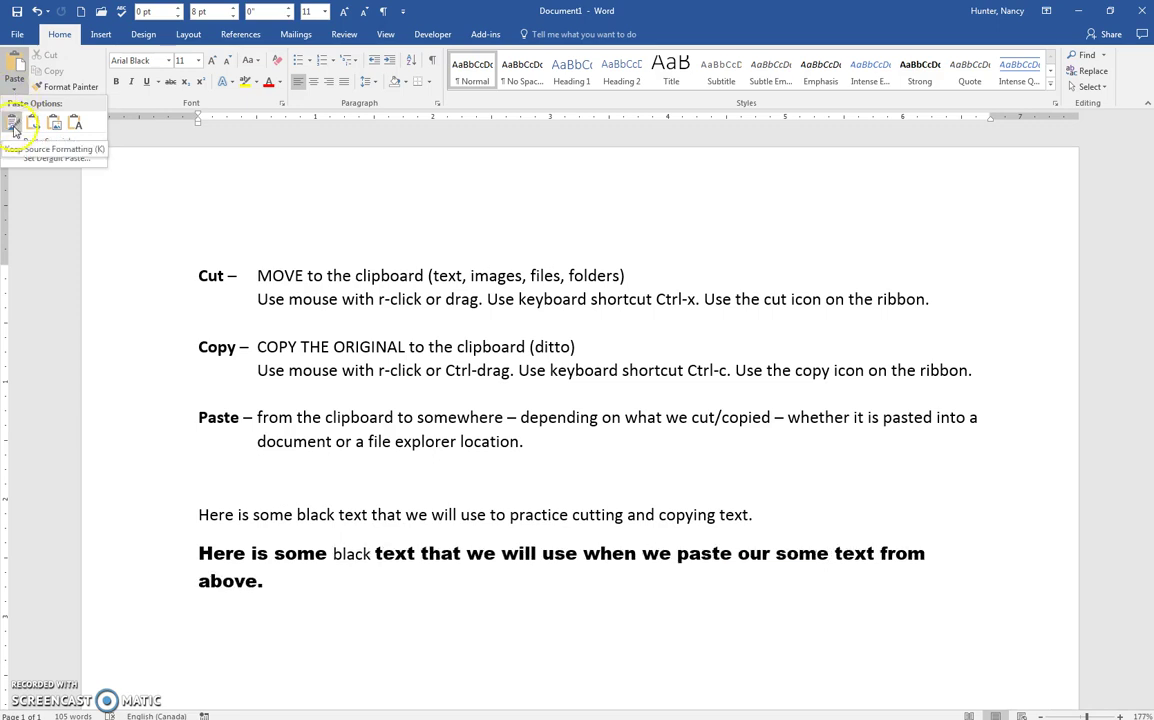
pyautogui.click(12, 122)
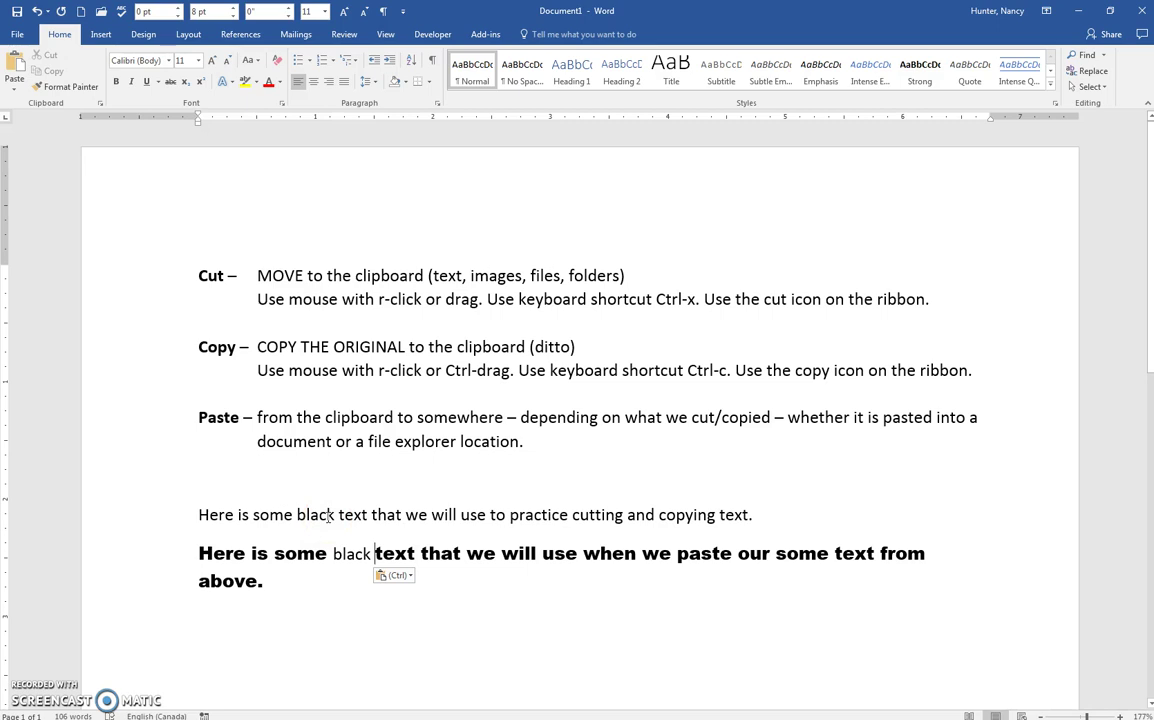
pyautogui.click(338, 514)
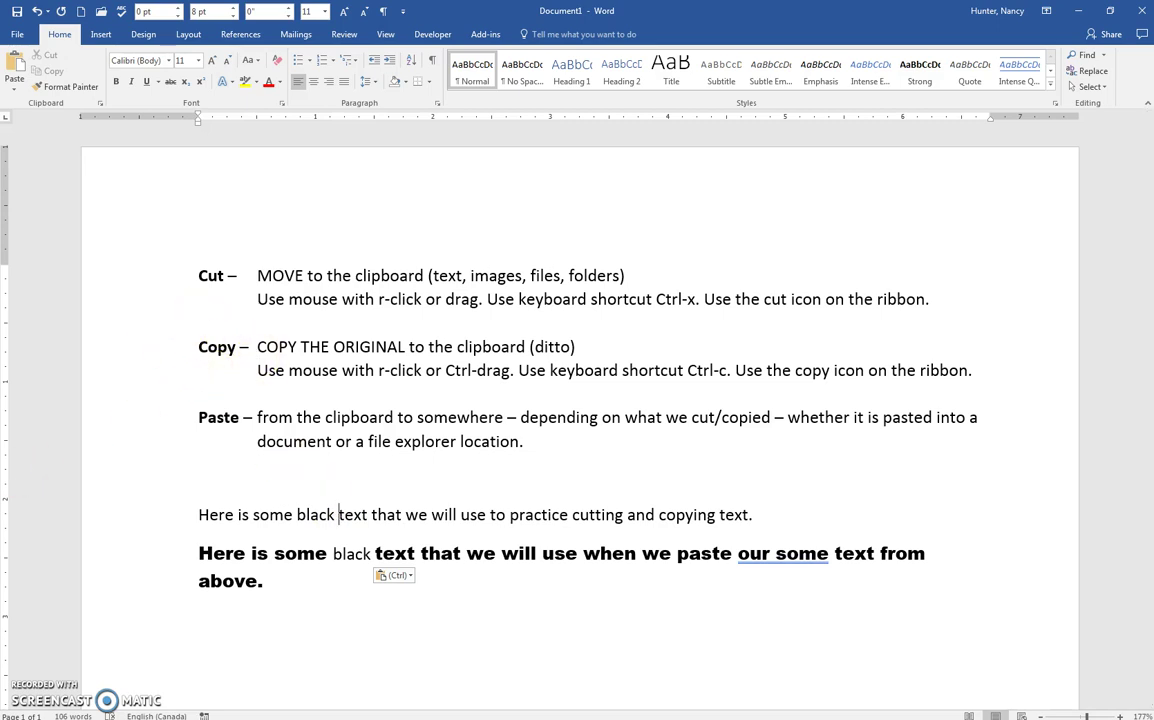
# Step: Switch to Chrome, search Google for "dog" and open the Wikipedia article on dogs
pyautogui.moveTo(0, 45); pyautogui.dragTo(630, 3)
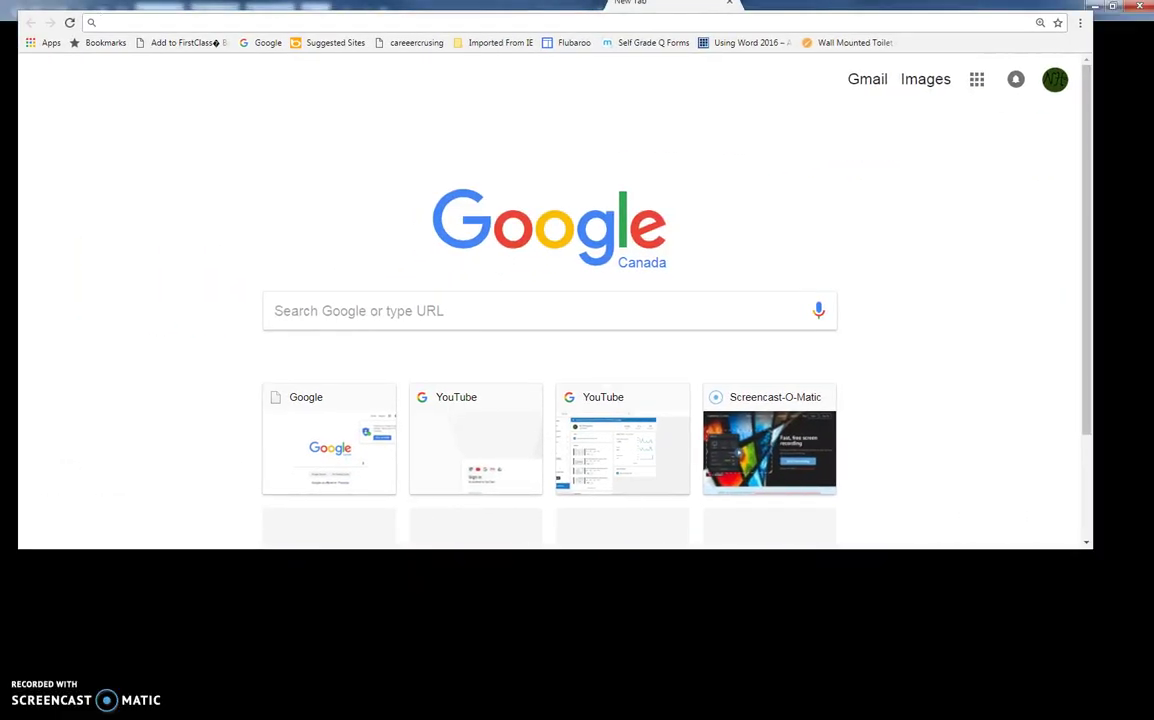
pyautogui.click(316, 326)
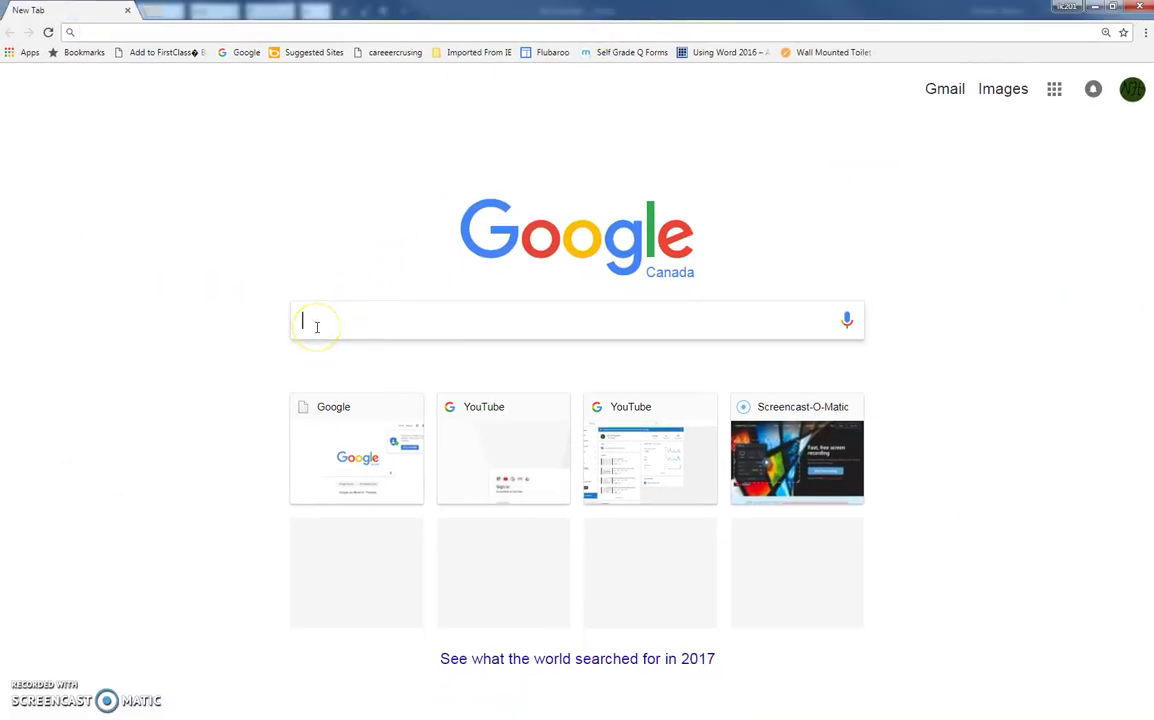
pyautogui.write('dog')
pyautogui.press('Return')
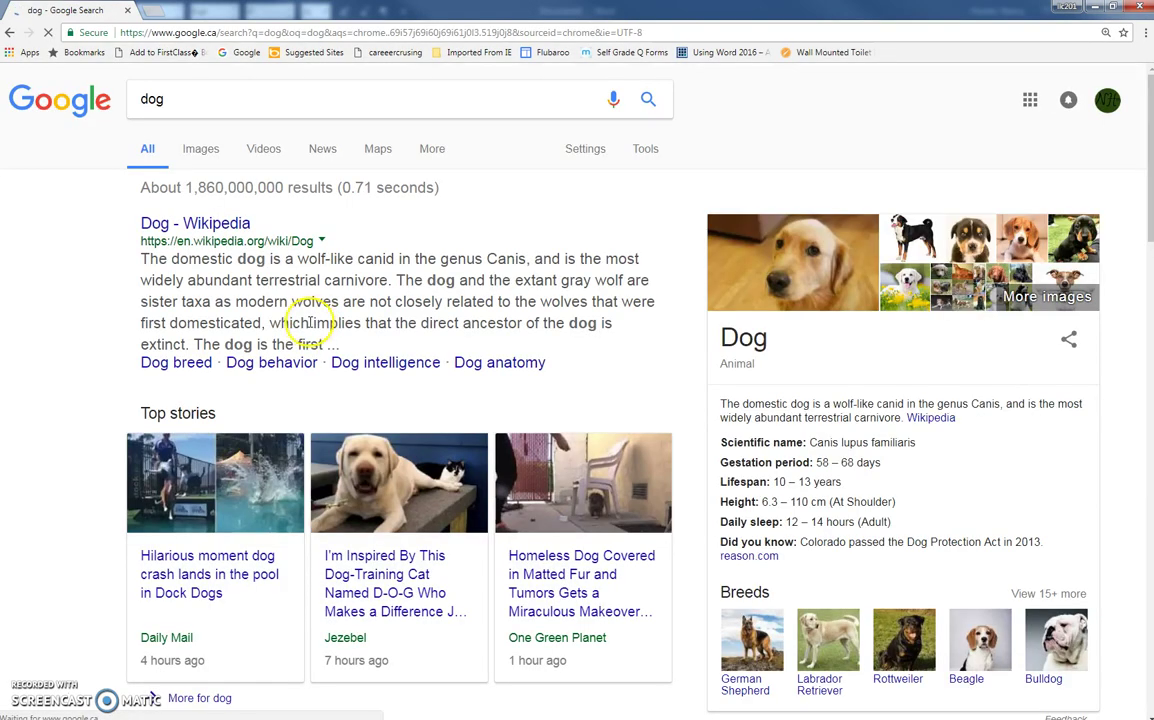
pyautogui.click(193, 222)
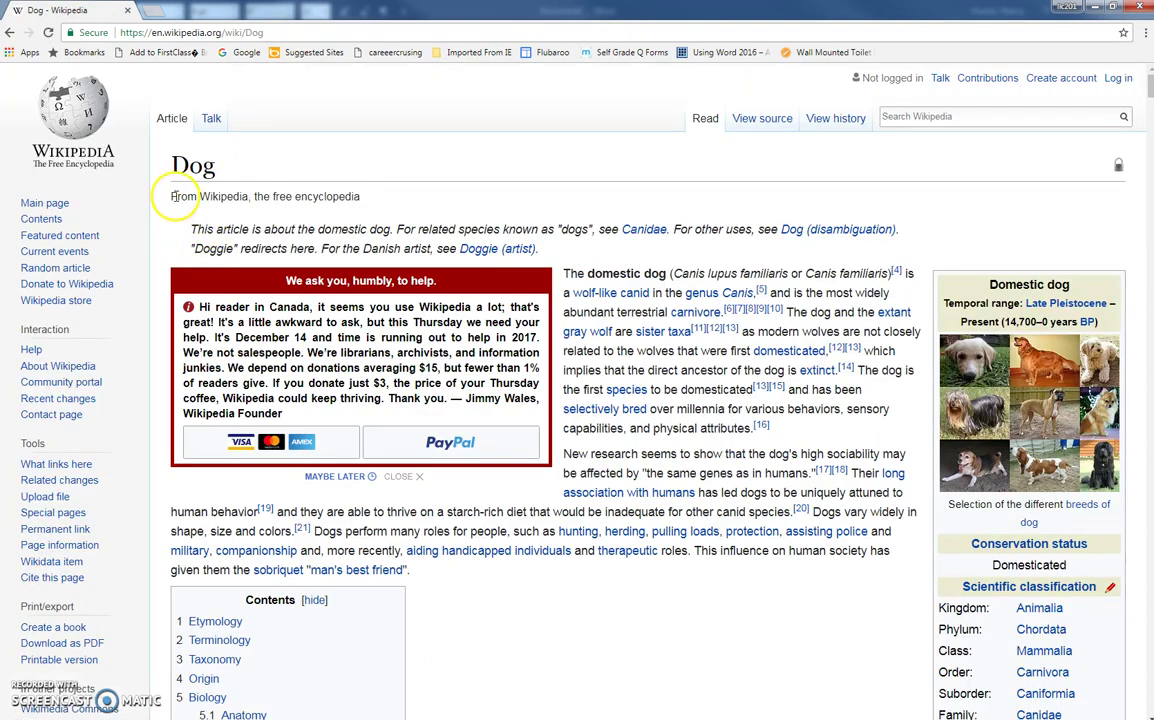
# Step: Copy the Dog article from its title into the last introductory sentence and paste it below the bold sentence in the Word document
pyautogui.moveTo(172, 165); pyautogui.dragTo(725, 550)
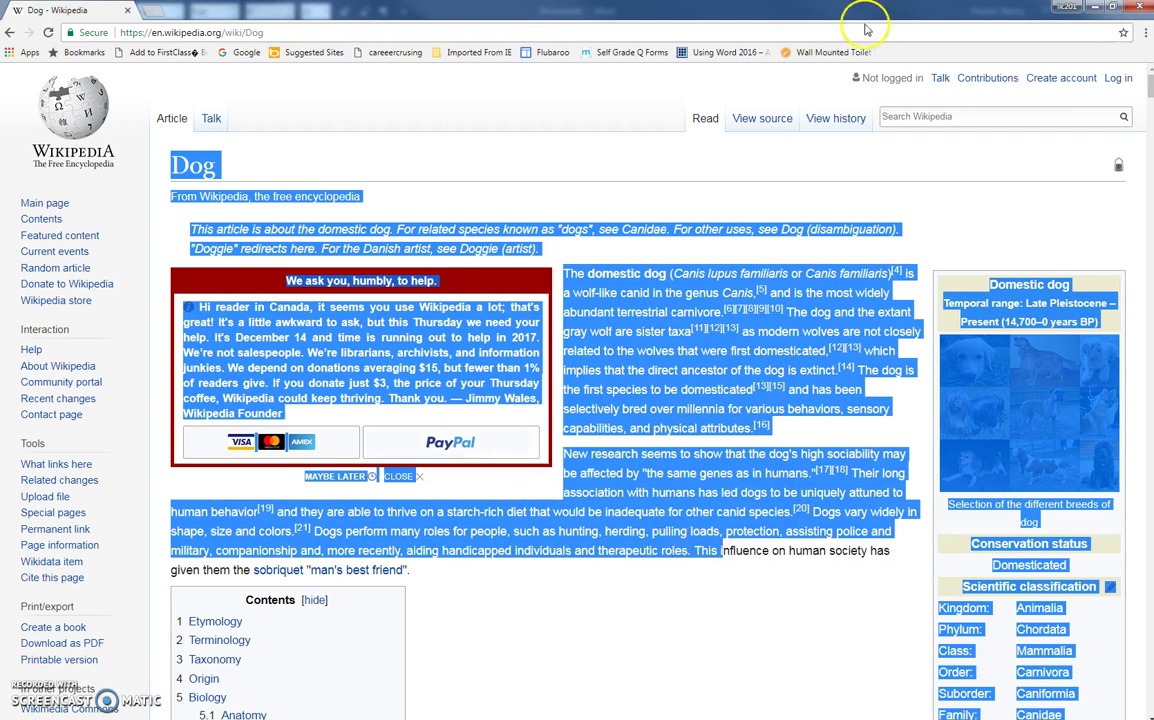
pyautogui.click(1097, 8)
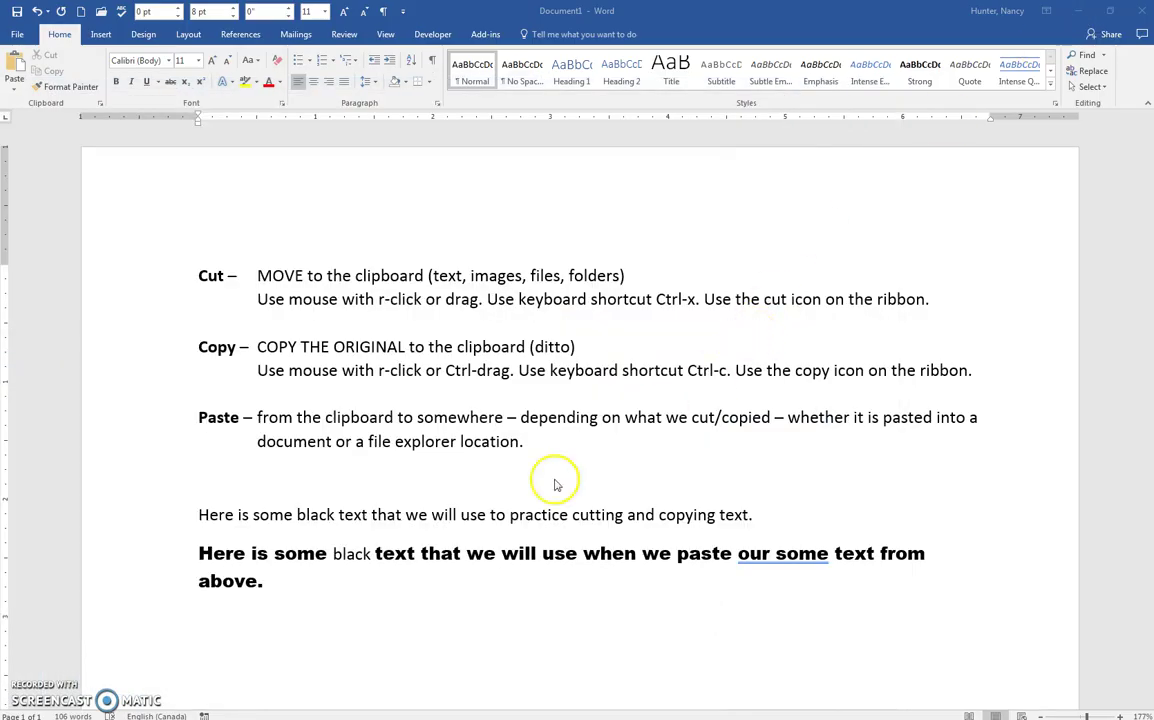
pyautogui.click(285, 584)
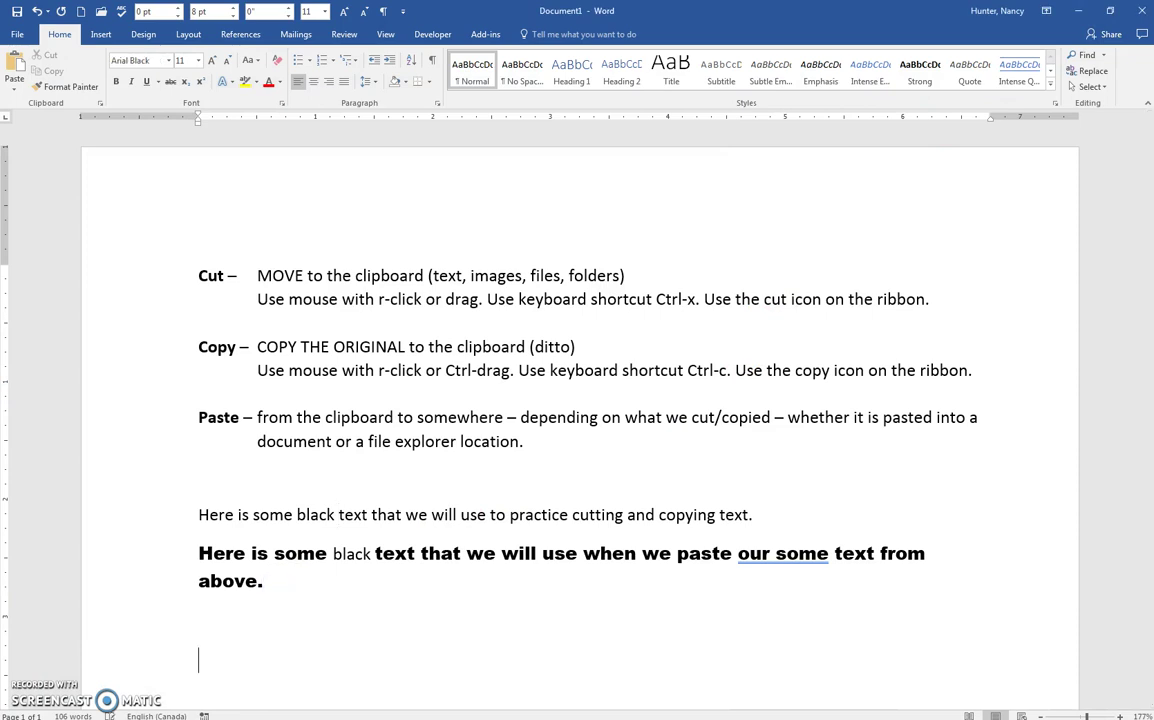
pyautogui.scroll(-3, 304, 576)
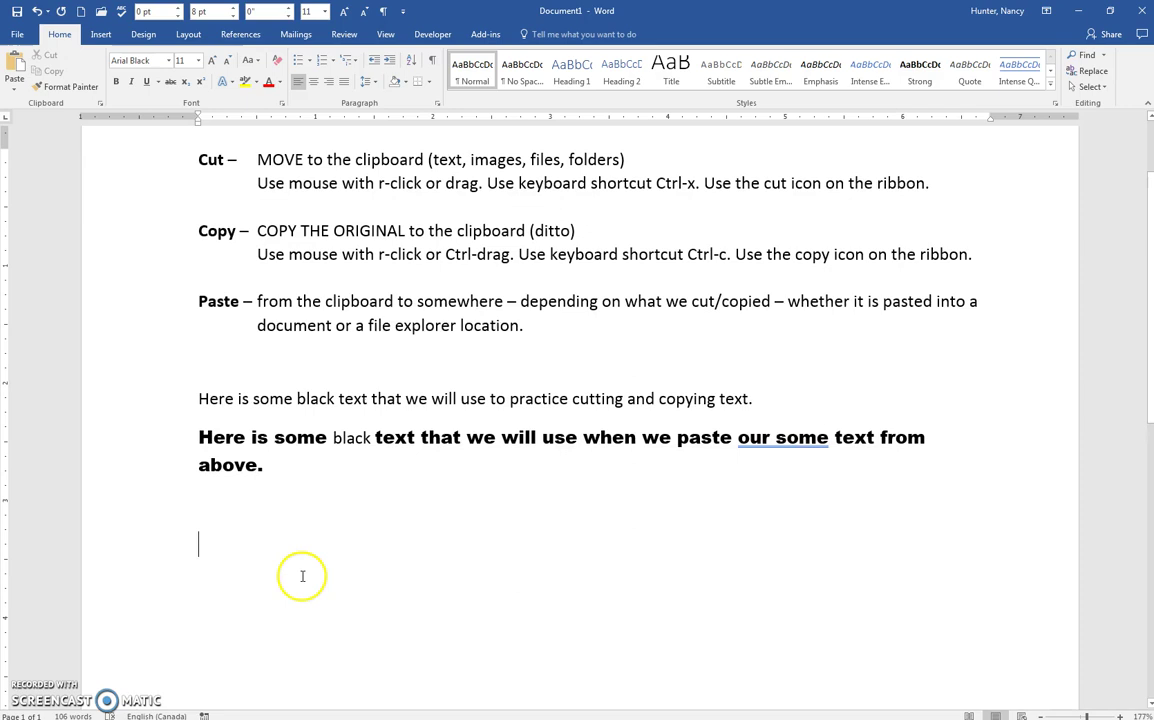
pyautogui.scroll(-4, 304, 576)
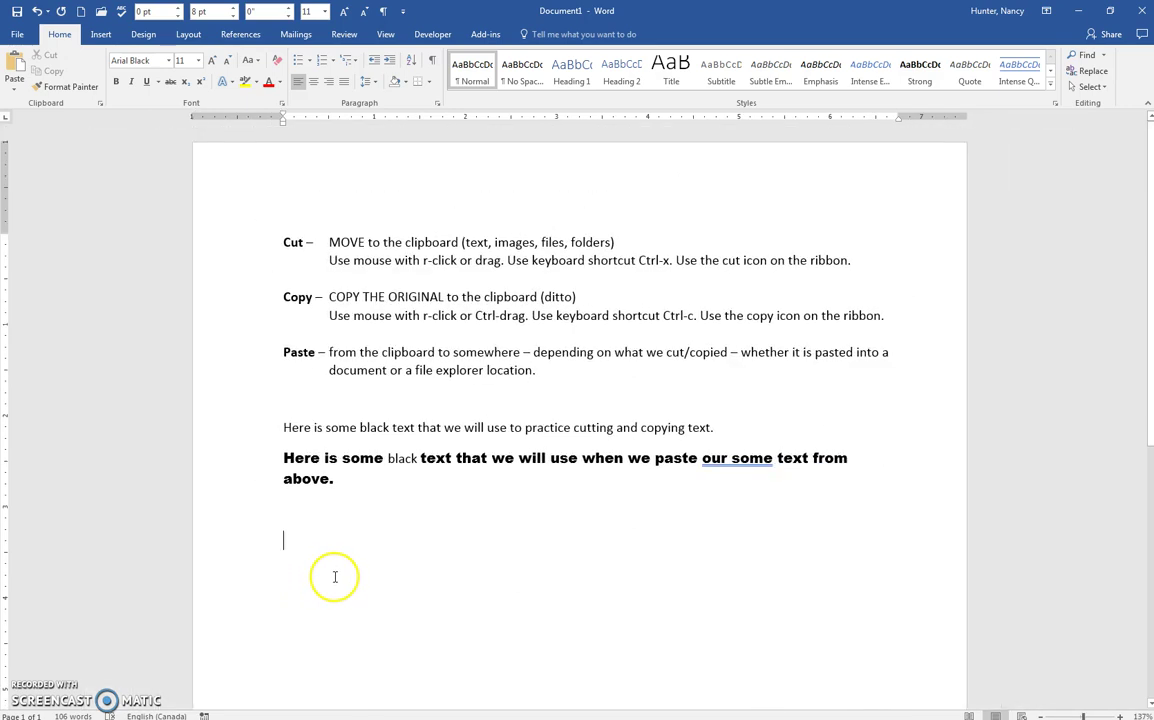
pyautogui.click(381, 489)
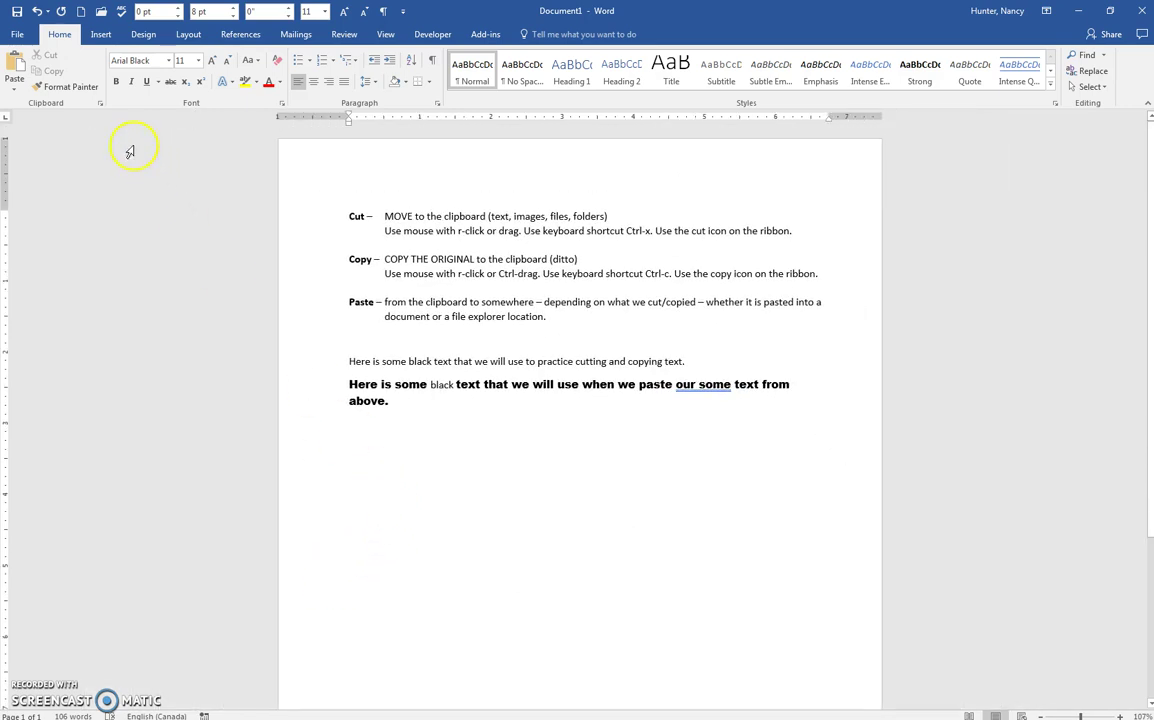
pyautogui.click(17, 68)
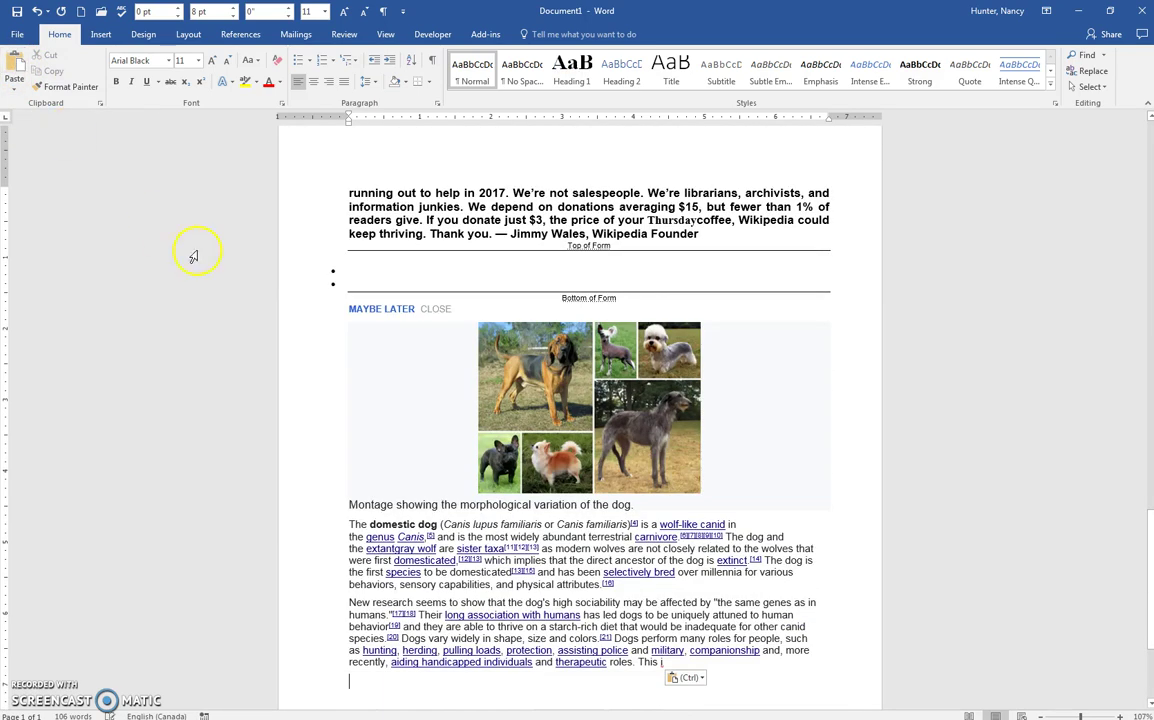
# Step: Review the pasted Dog article up to its heading and undo the paste below the bold sentence
pyautogui.scroll(9, 466, 507)
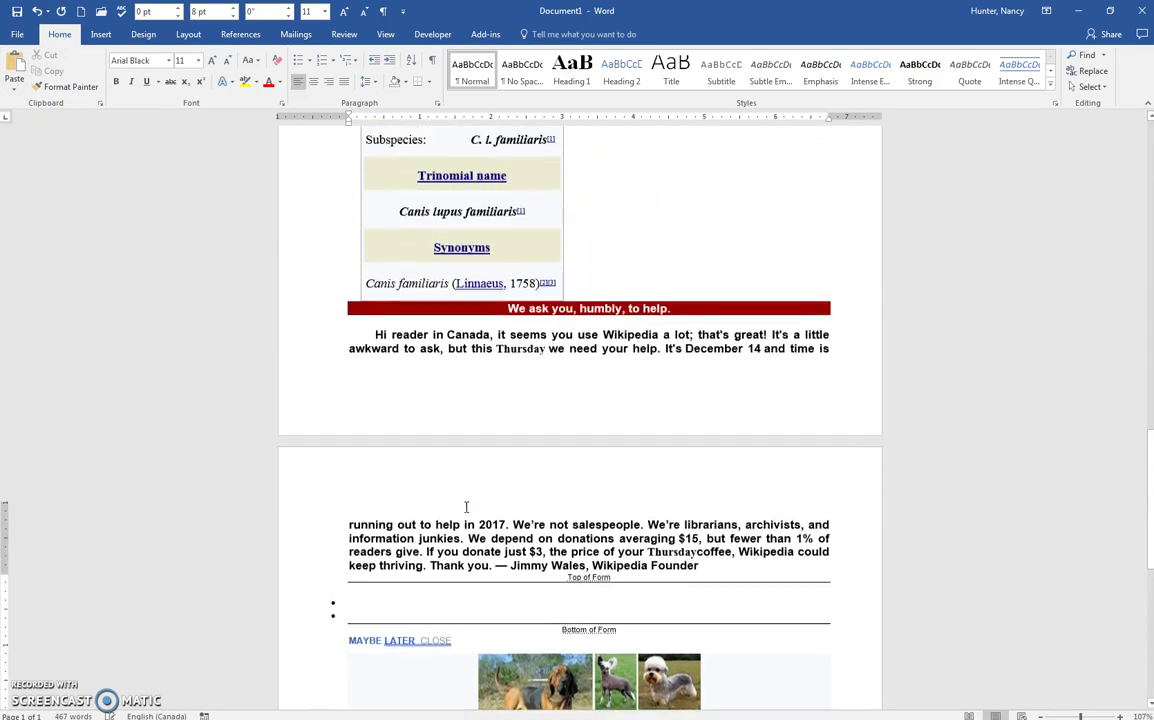
pyautogui.scroll(13, 466, 507)
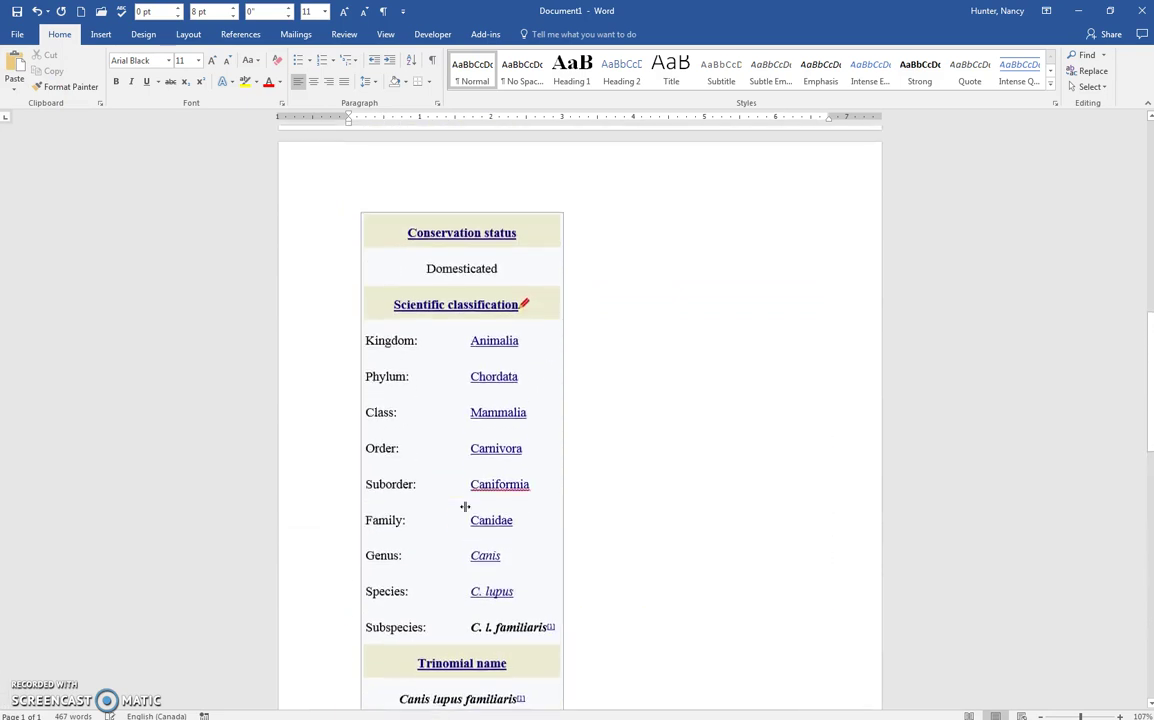
pyautogui.scroll(7, 466, 507)
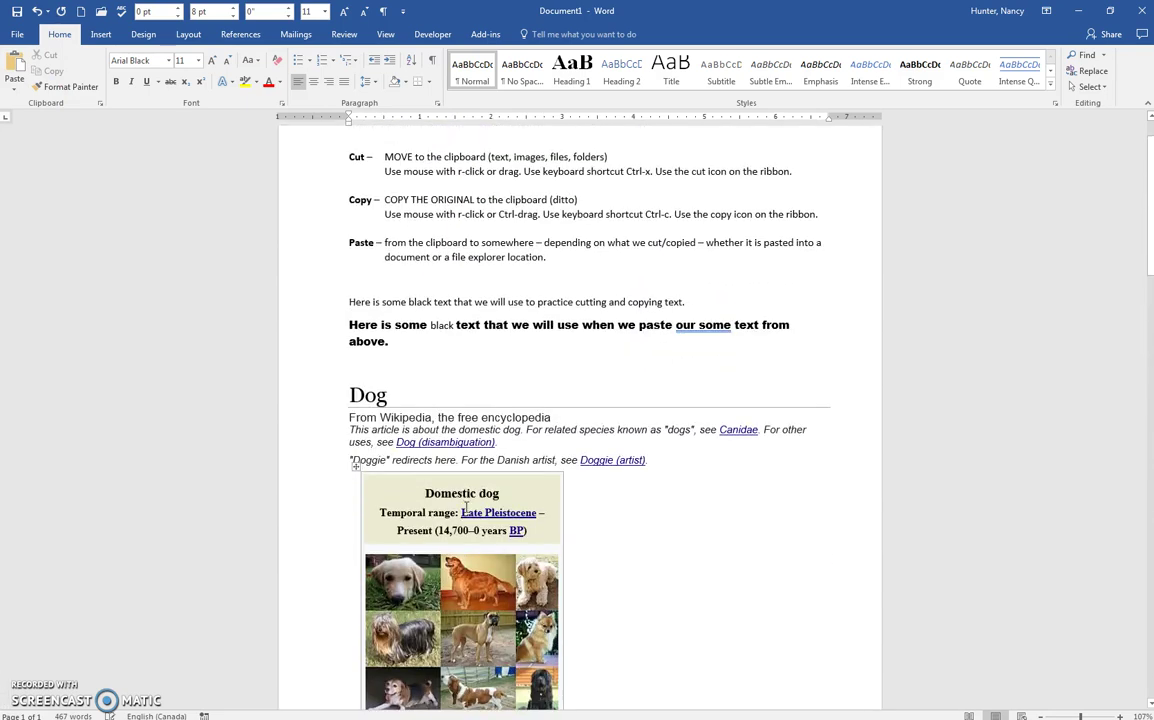
pyautogui.click(366, 394)
pyautogui.hotkey('ctrl', 'z')
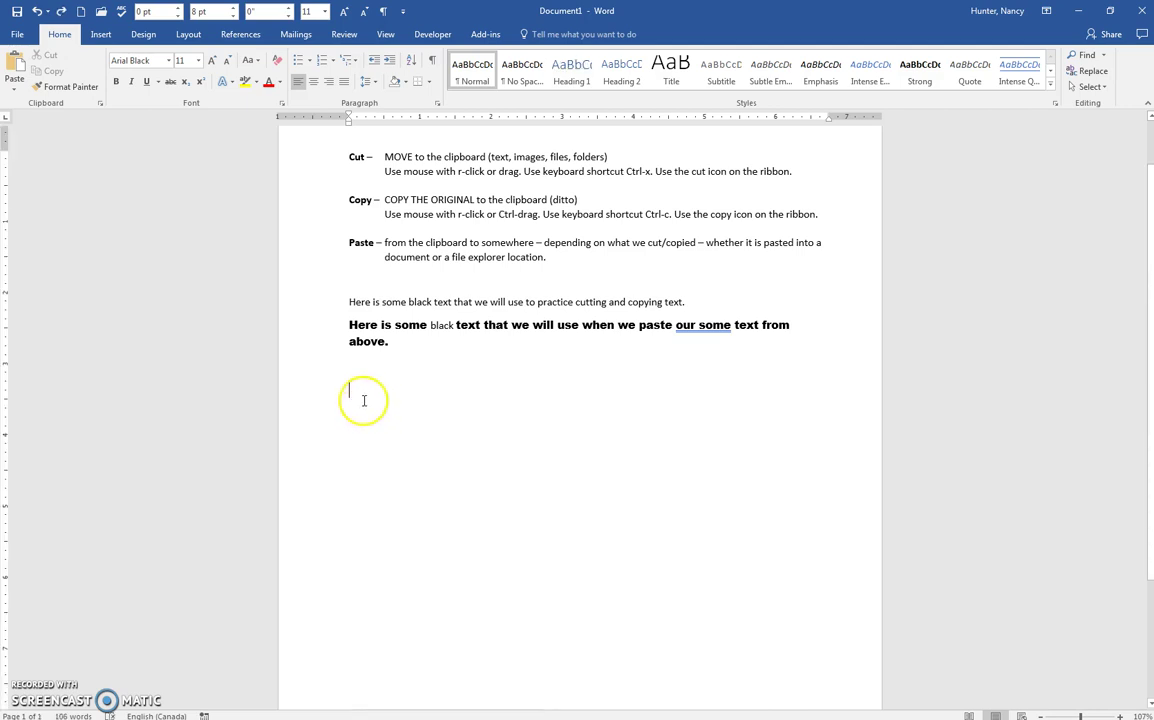
# Step: Paste the copied Dog article below the bold sentence with Keep Text Only and review it back to its title
pyautogui.click(15, 91)
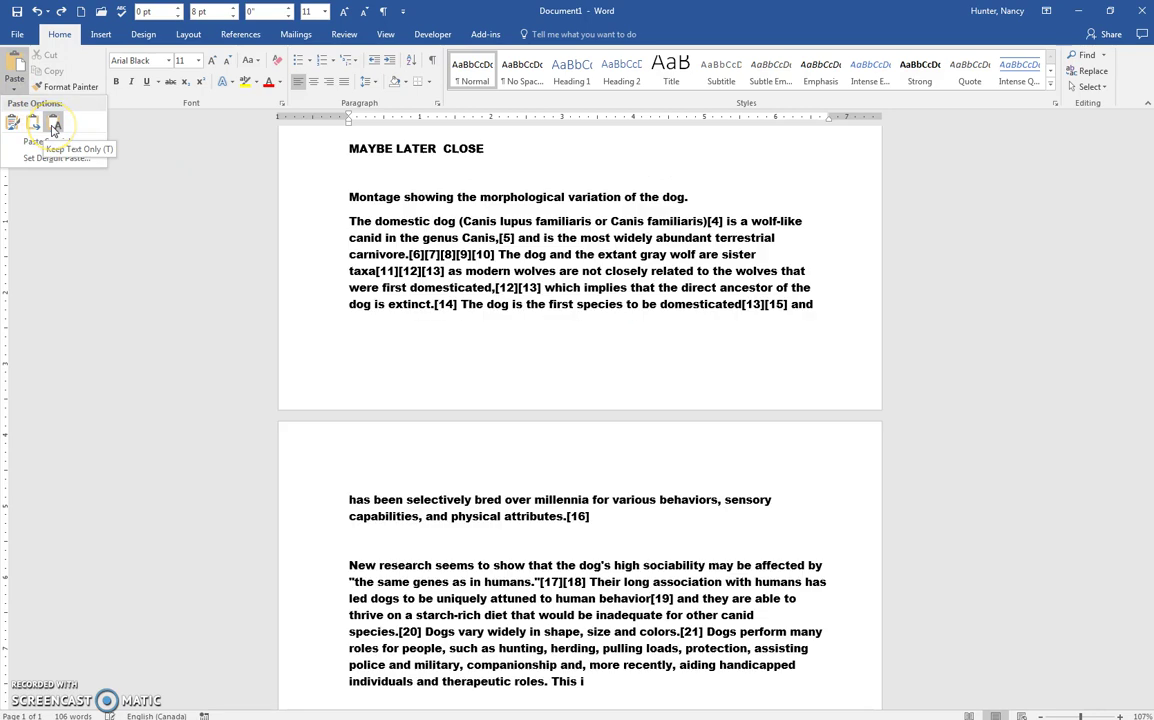
pyautogui.click(55, 127)
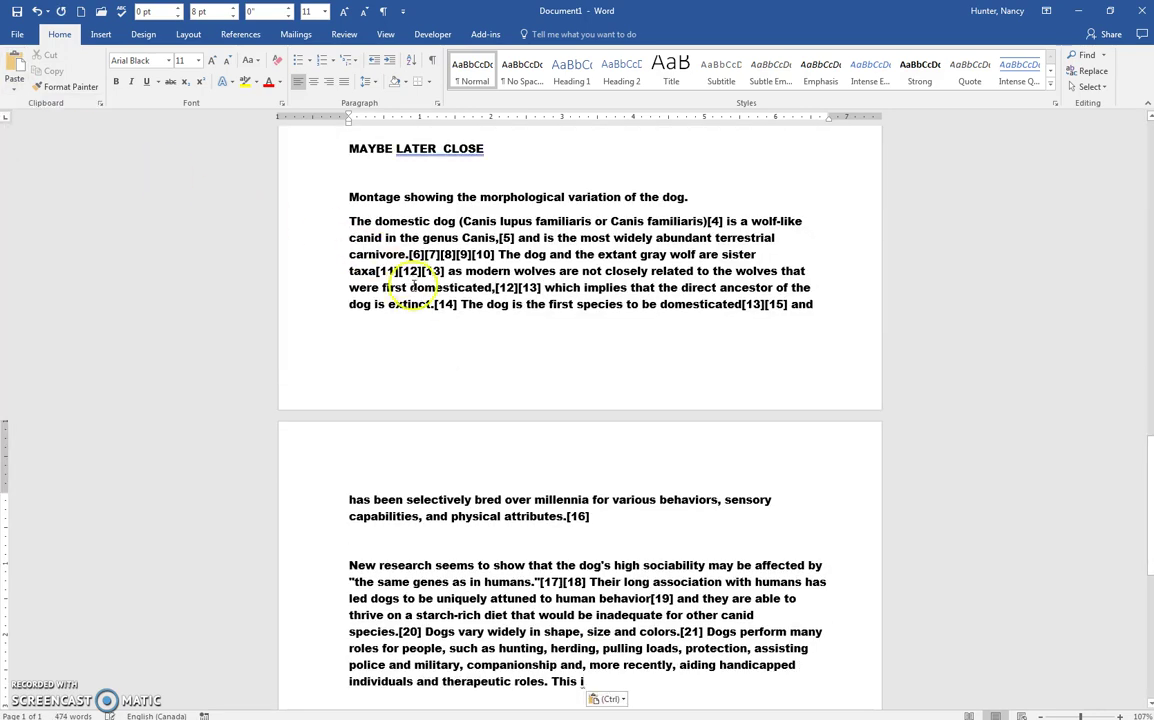
pyautogui.scroll(7, 421, 298)
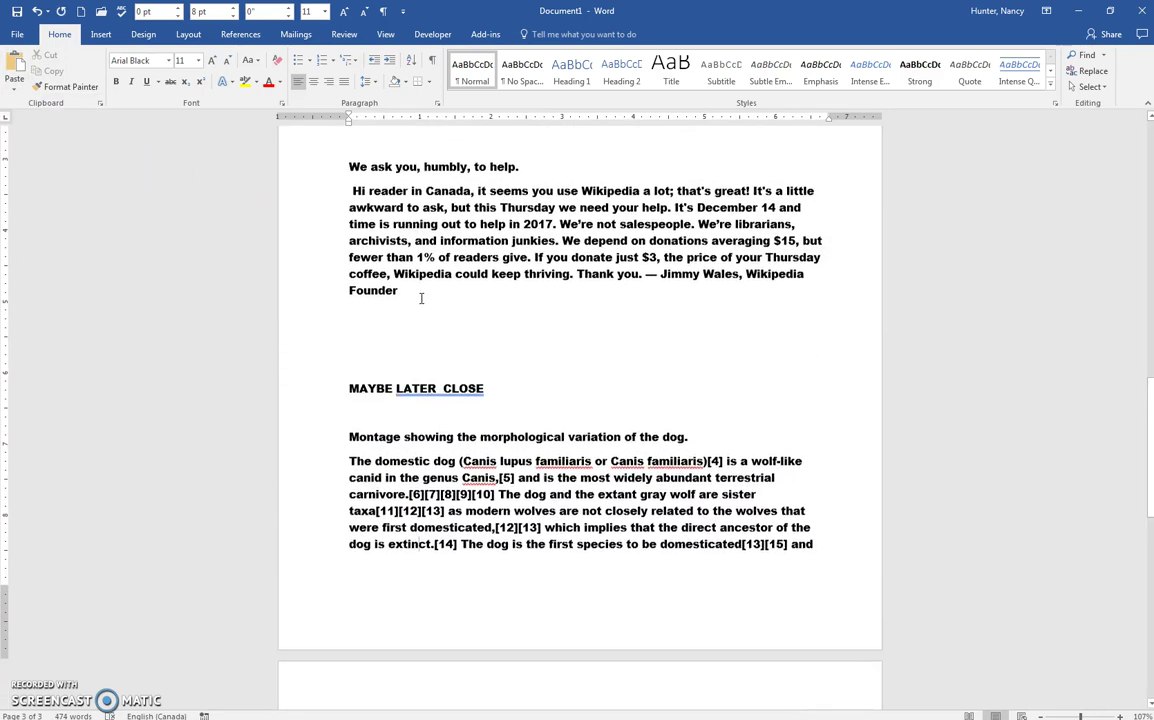
pyautogui.scroll(13, 421, 298)
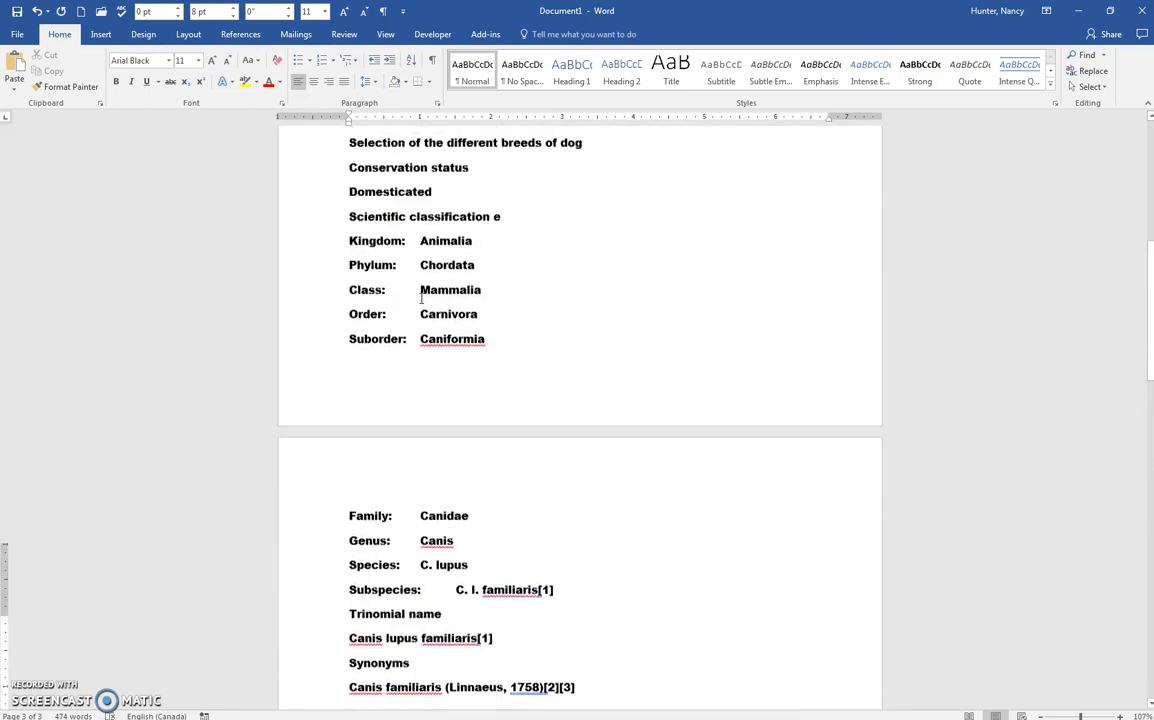
pyautogui.scroll(3, 421, 298)
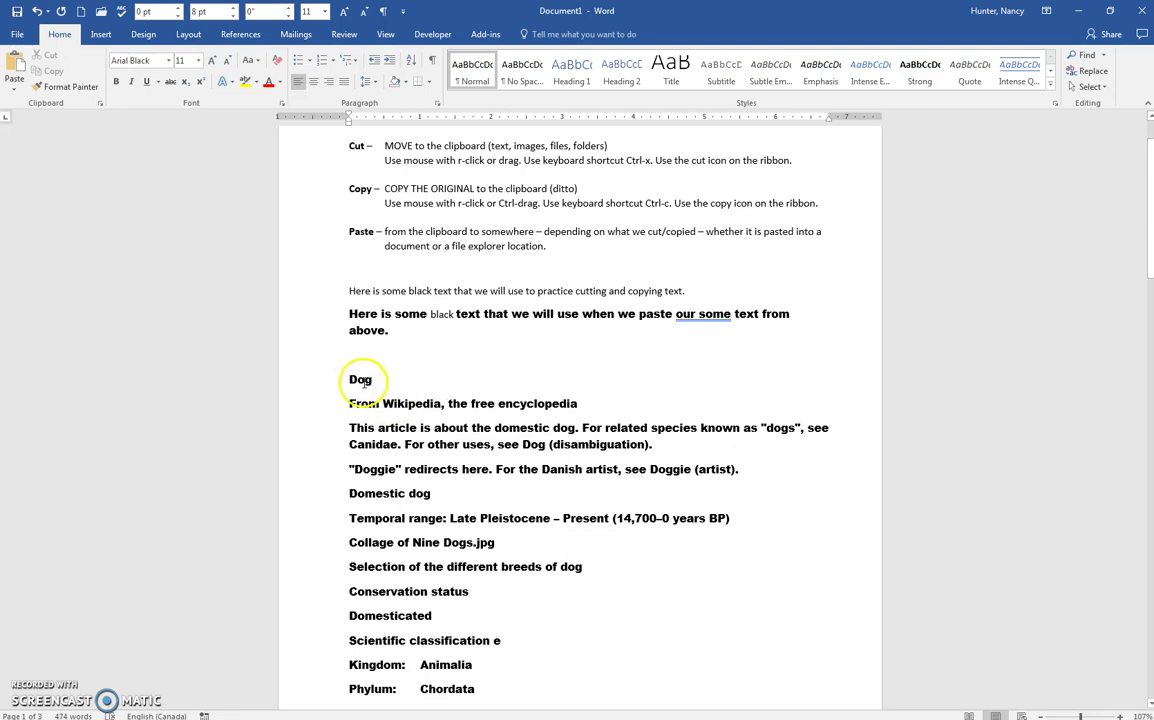
# Step: Apply the Normal style to the pasted text from the "Dog" title through the Wikipedia donation appeal paragraph
pyautogui.scroll(-1, 370, 360)
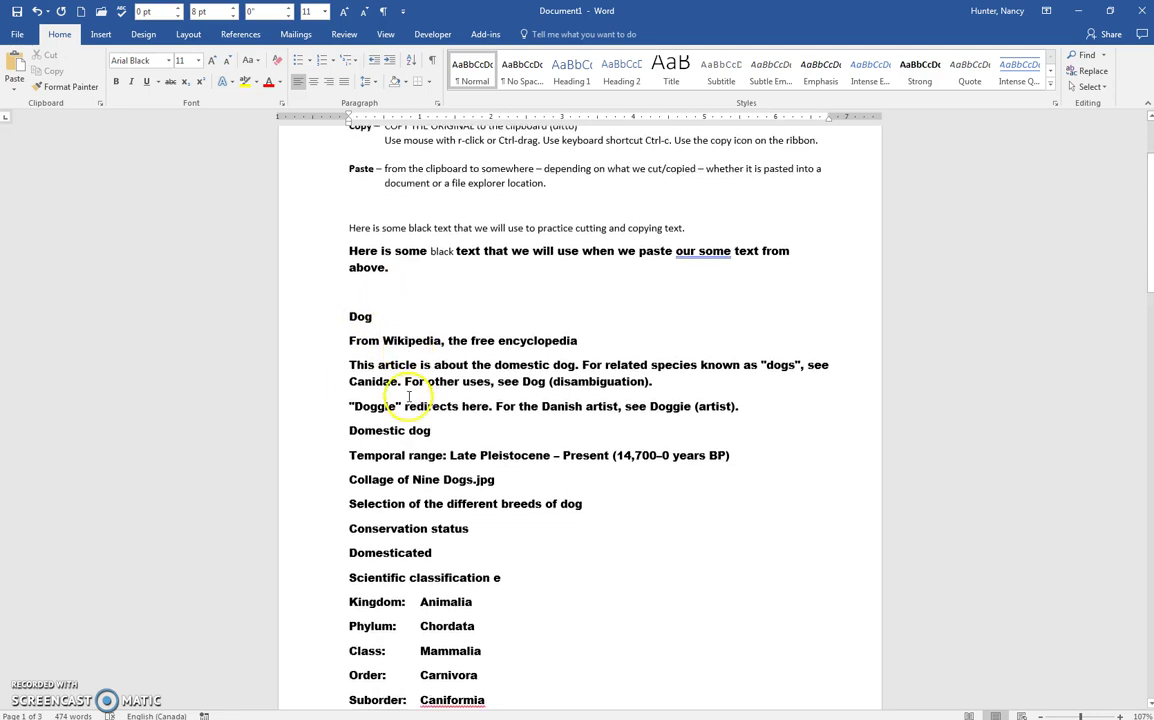
pyautogui.moveTo(317, 314); pyautogui.dragTo(407, 651)
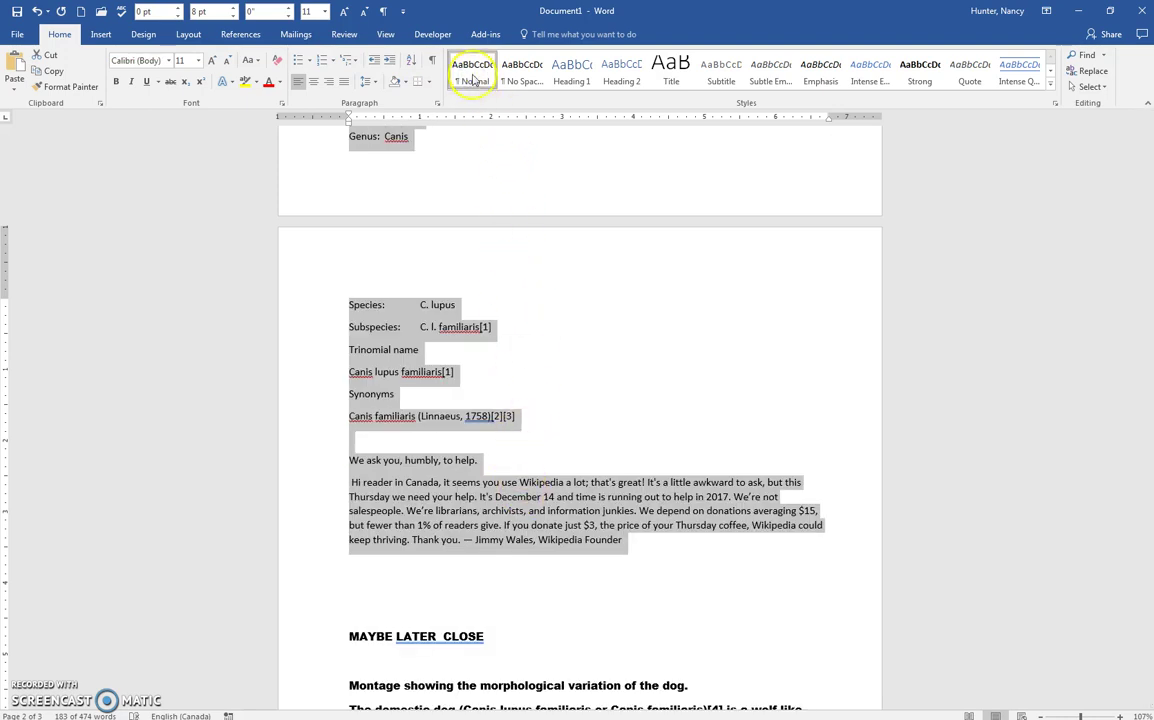
pyautogui.scroll(3, 528, 335)
pyautogui.scroll(9, 530, 336)
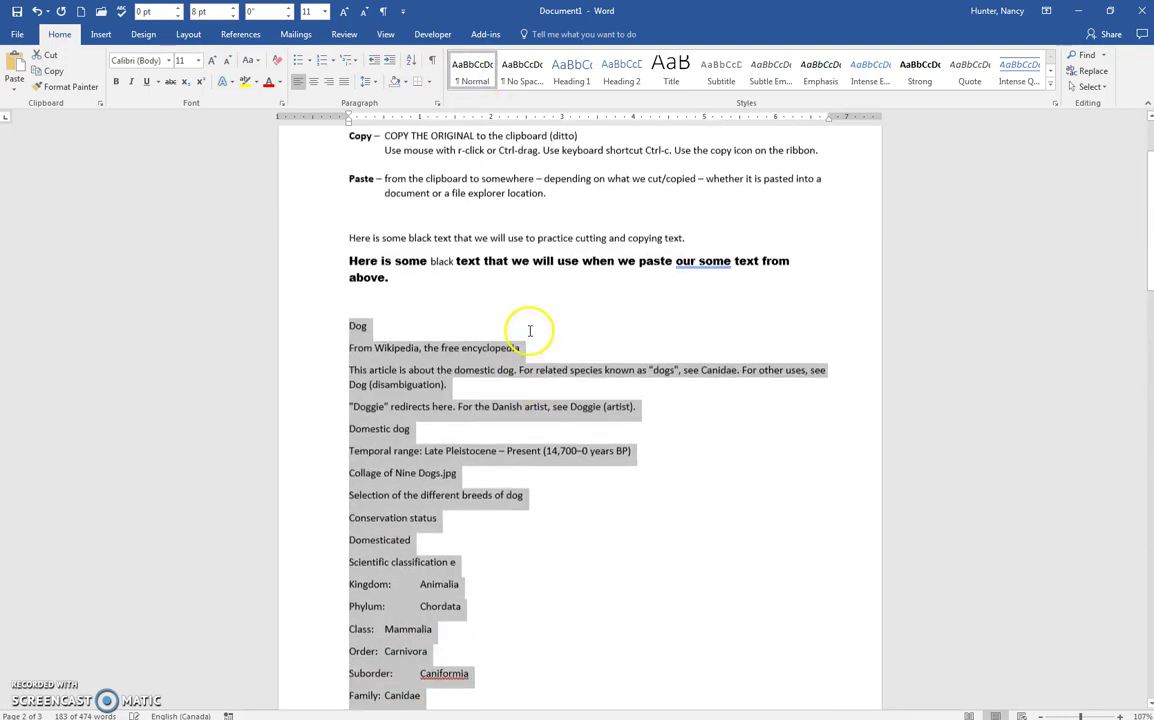
pyautogui.click(397, 385)
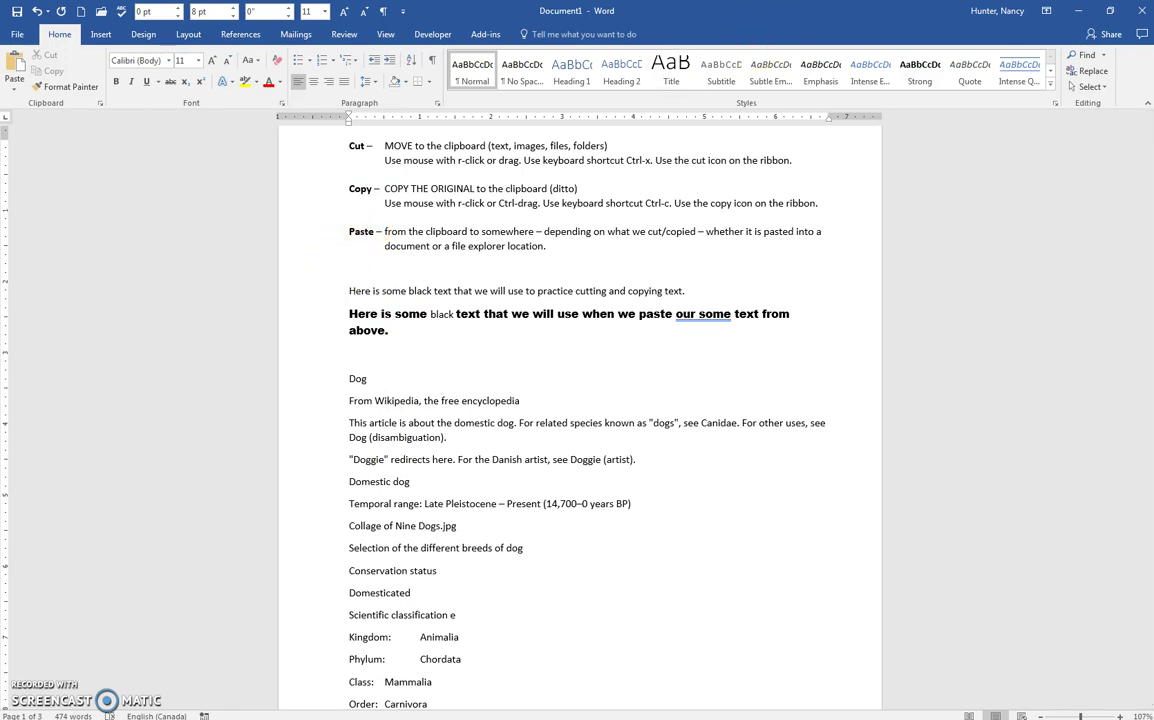
# Step: Minimize Word, switch to Windows Explorer and create a folder named "more junk" inside the z junk folder
pyautogui.click(1080, 14)
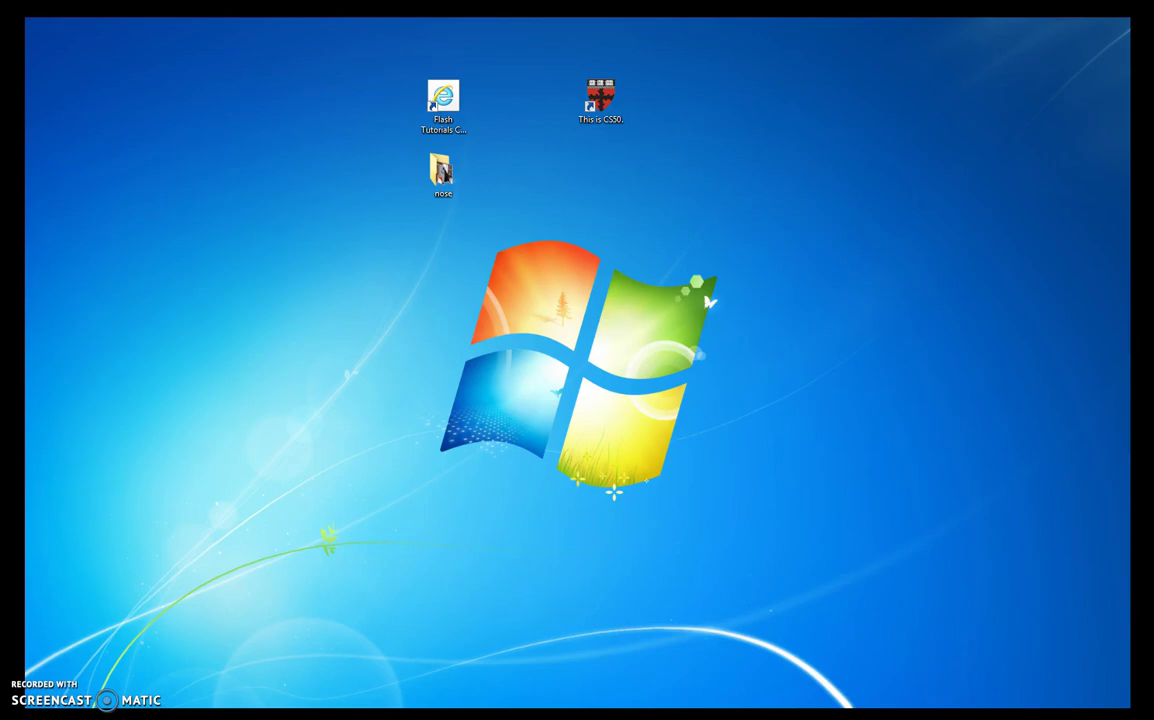
pyautogui.click(30, 700)
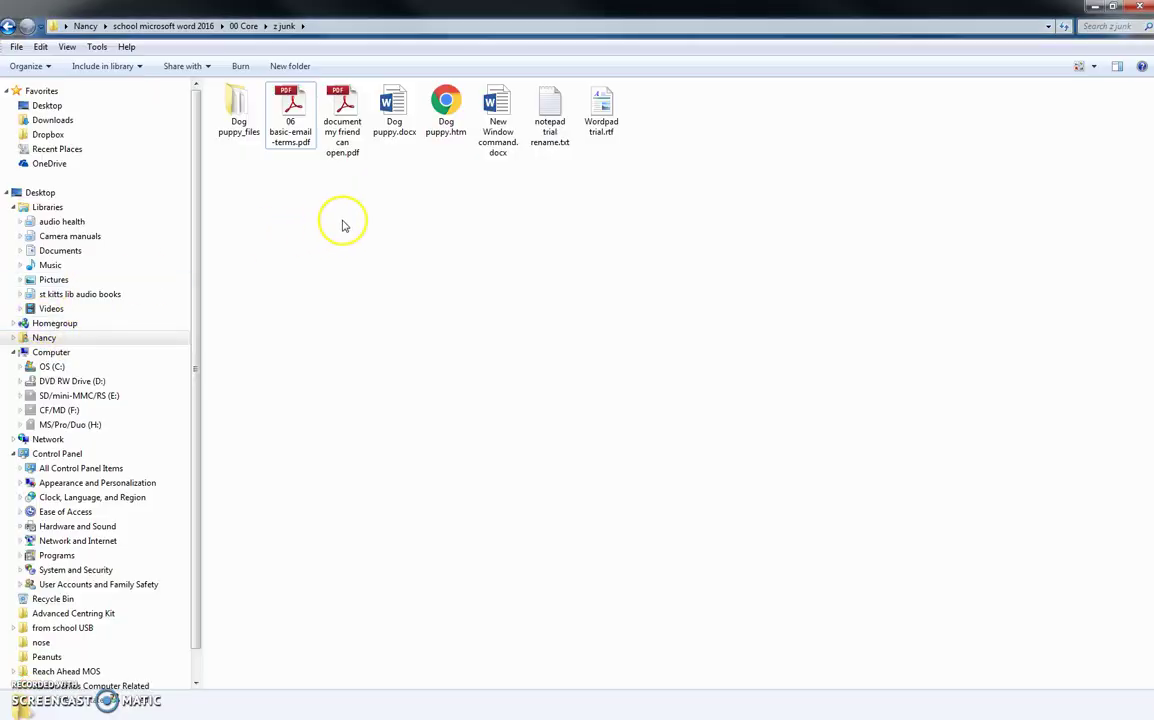
pyautogui.rightClick(423, 207)
pyautogui.moveTo(484, 407)
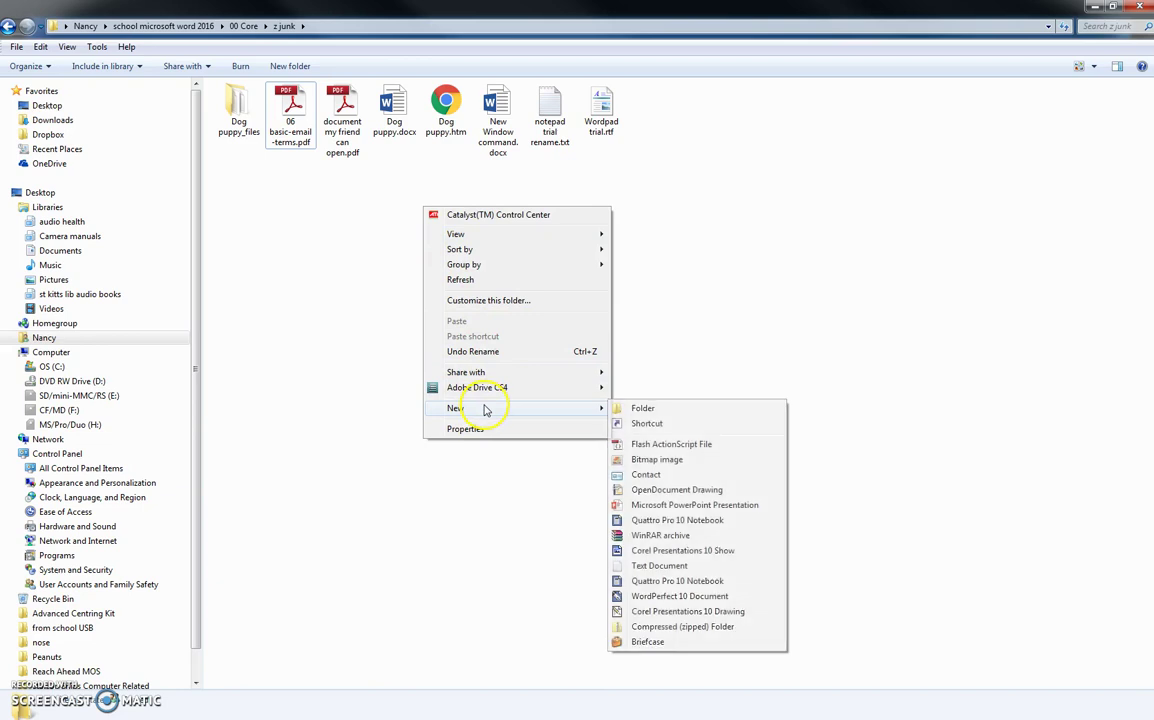
pyautogui.click(642, 409)
pyautogui.write('more junk')
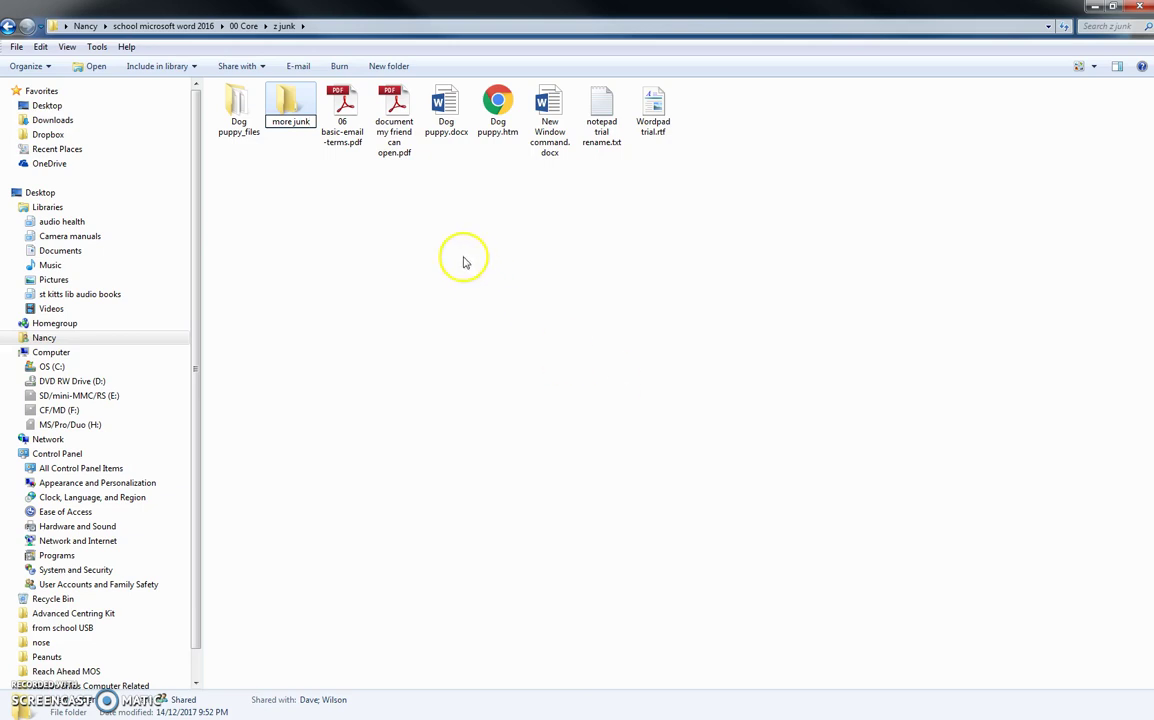
pyautogui.press('Return')
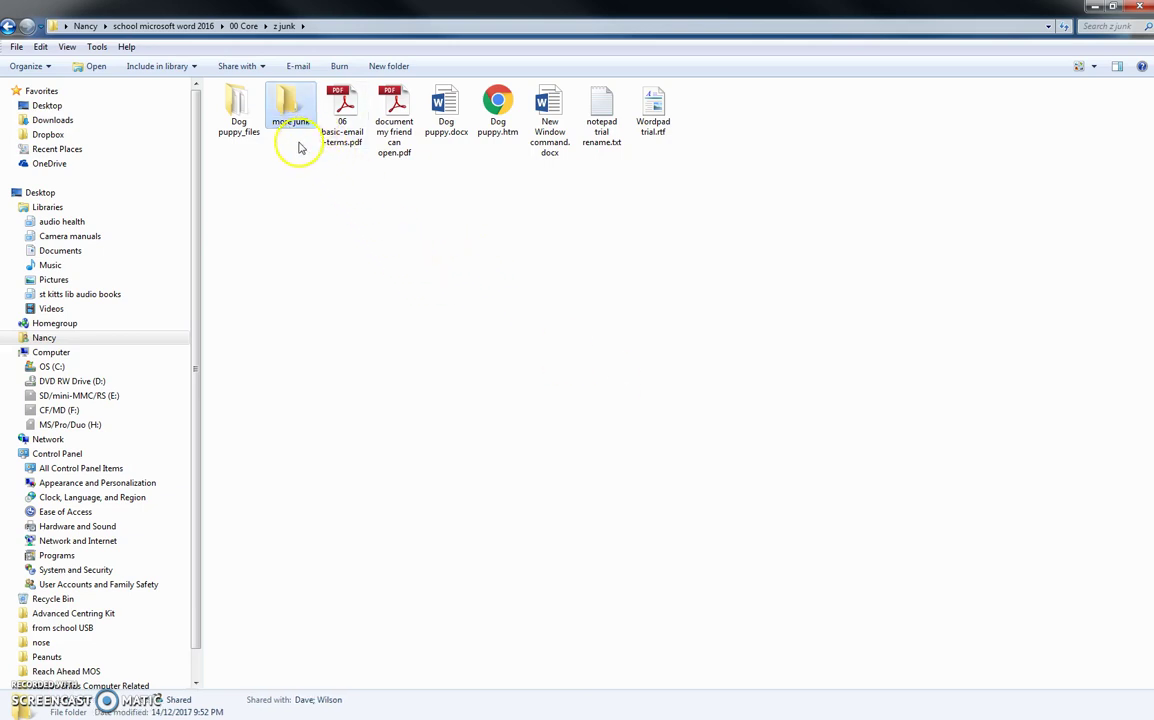
pyautogui.click(358, 226)
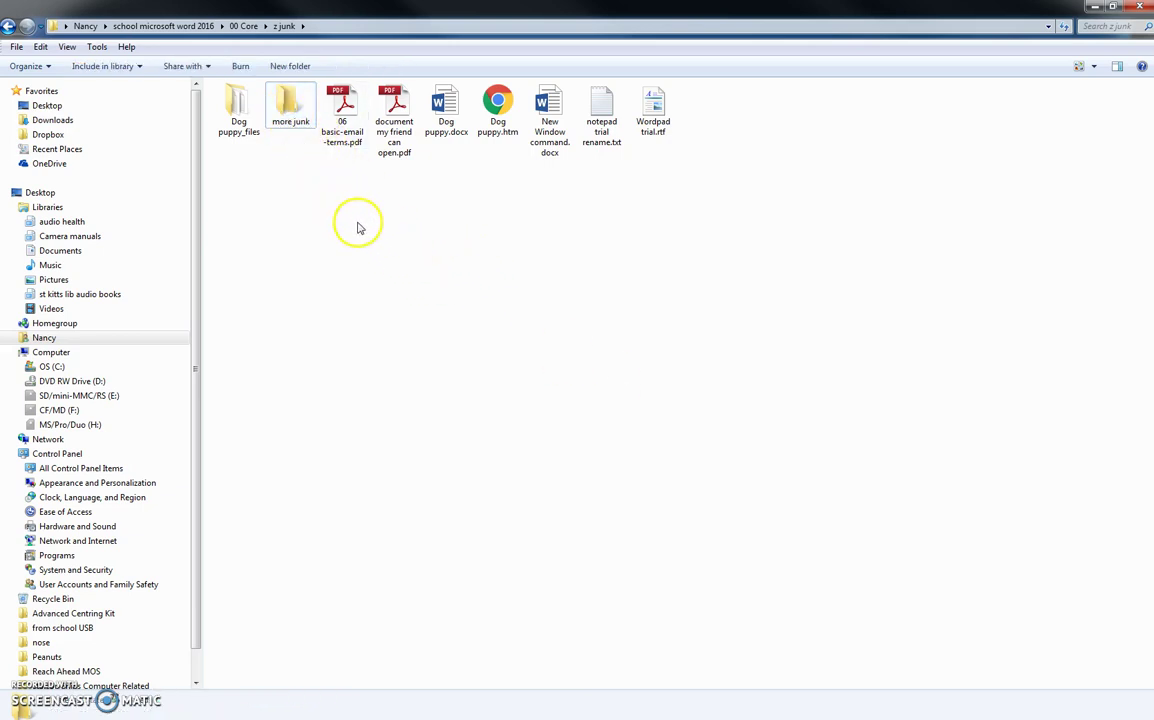
# Step: Copy 06 basic-email-terms.pdf into the more junk folder, check the folder's contents and return to z junk
pyautogui.click(349, 117)
pyautogui.moveTo(349, 117); pyautogui.dragTo(288, 120)
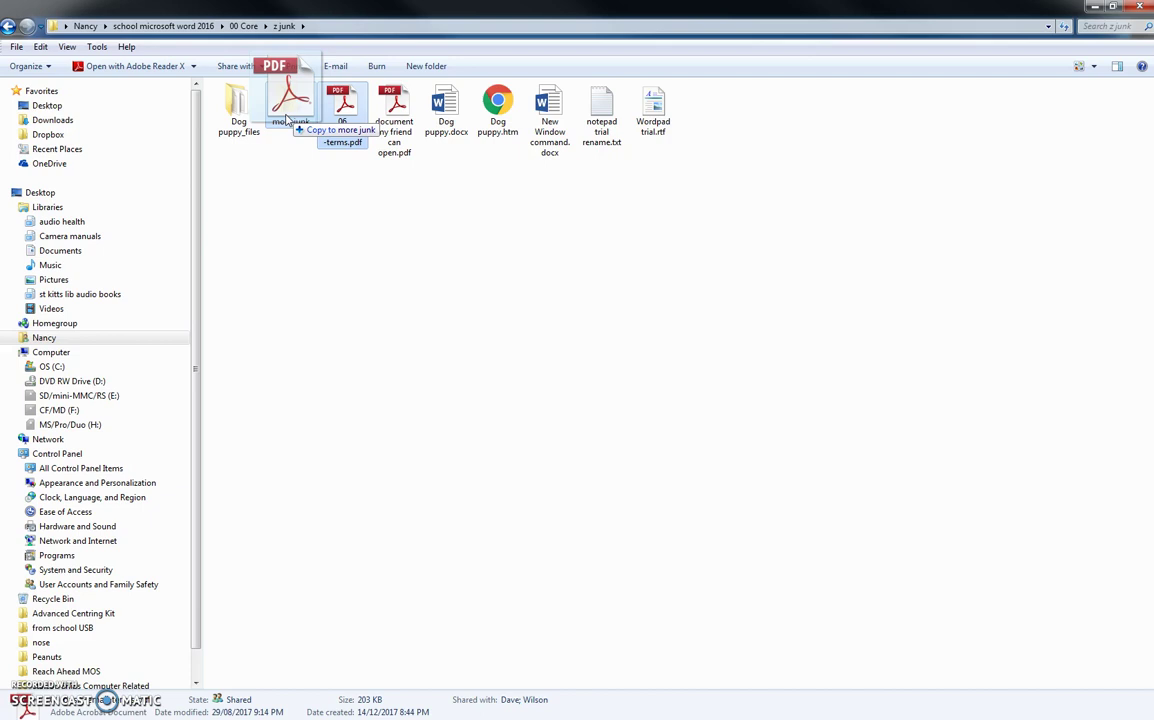
pyautogui.moveTo(288, 120); pyautogui.dragTo(288, 119)
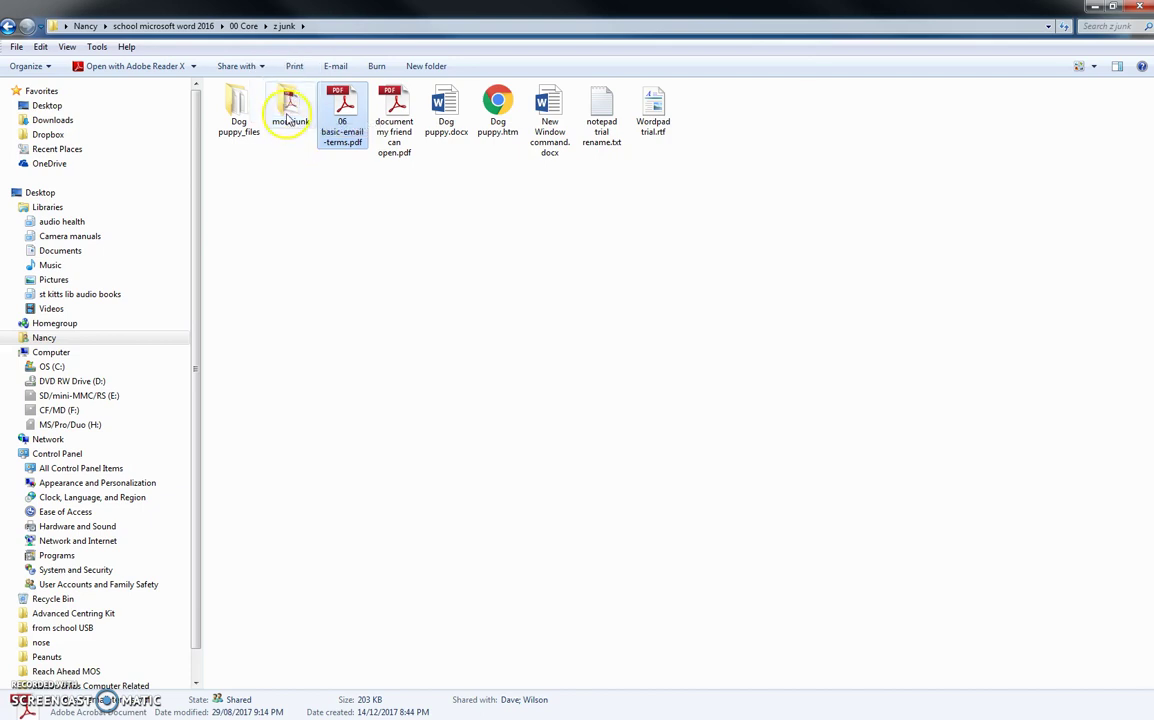
pyautogui.doubleClick(288, 120)
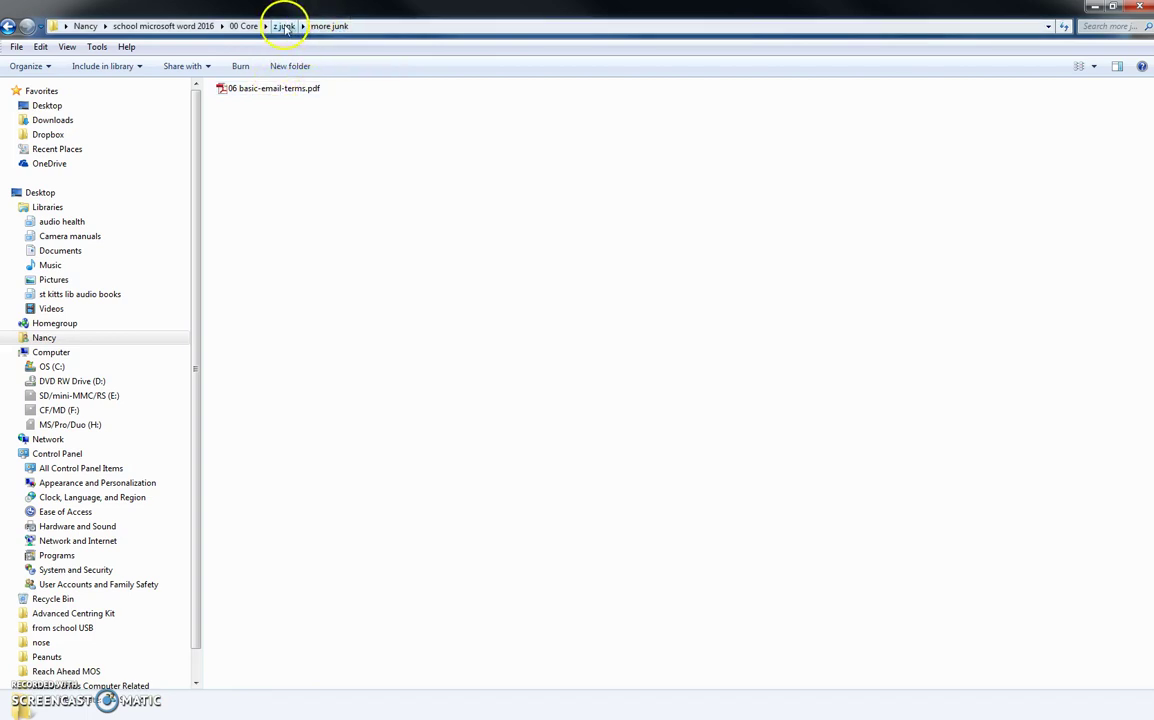
pyautogui.click(285, 27)
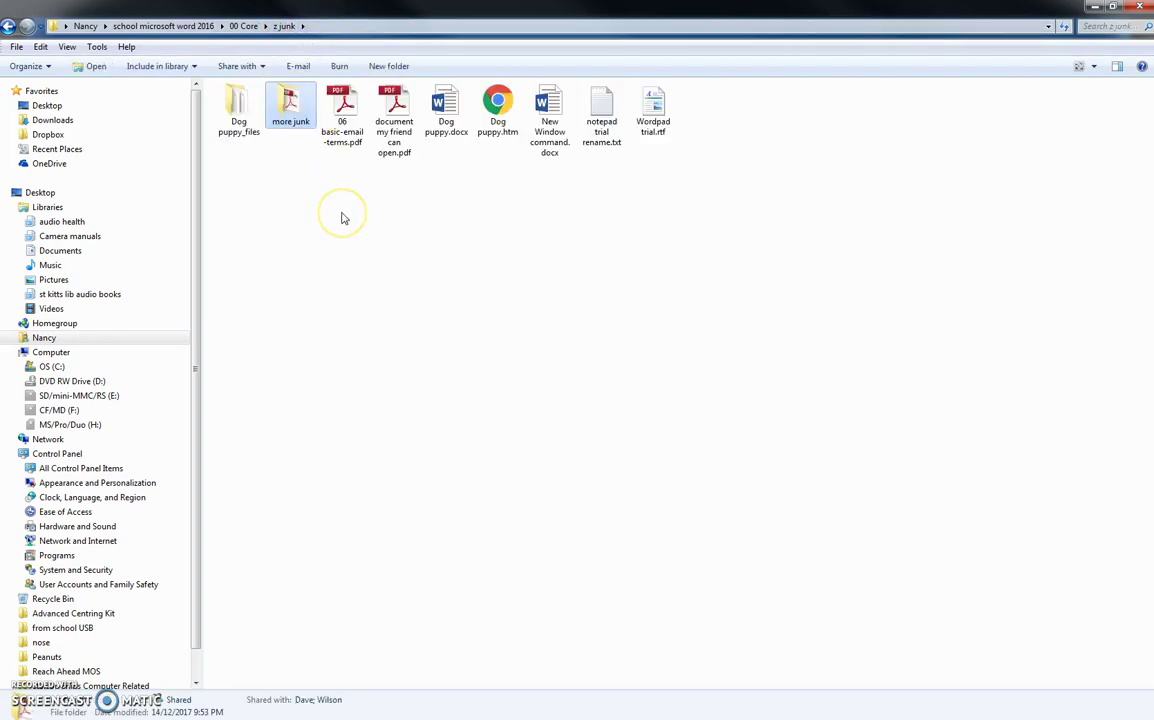
pyautogui.click(345, 120)
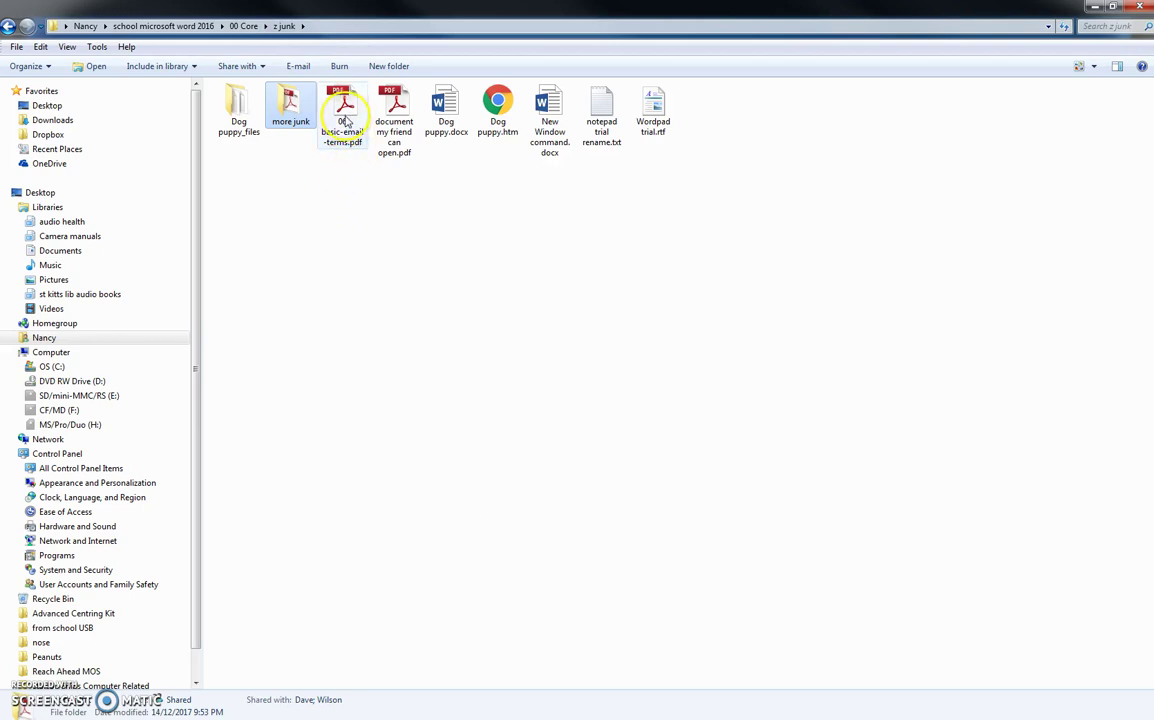
# Step: Cut Dog puppy.htm and paste it into the more junk folder, check the folder's contents and return to z junk
pyautogui.click(505, 106)
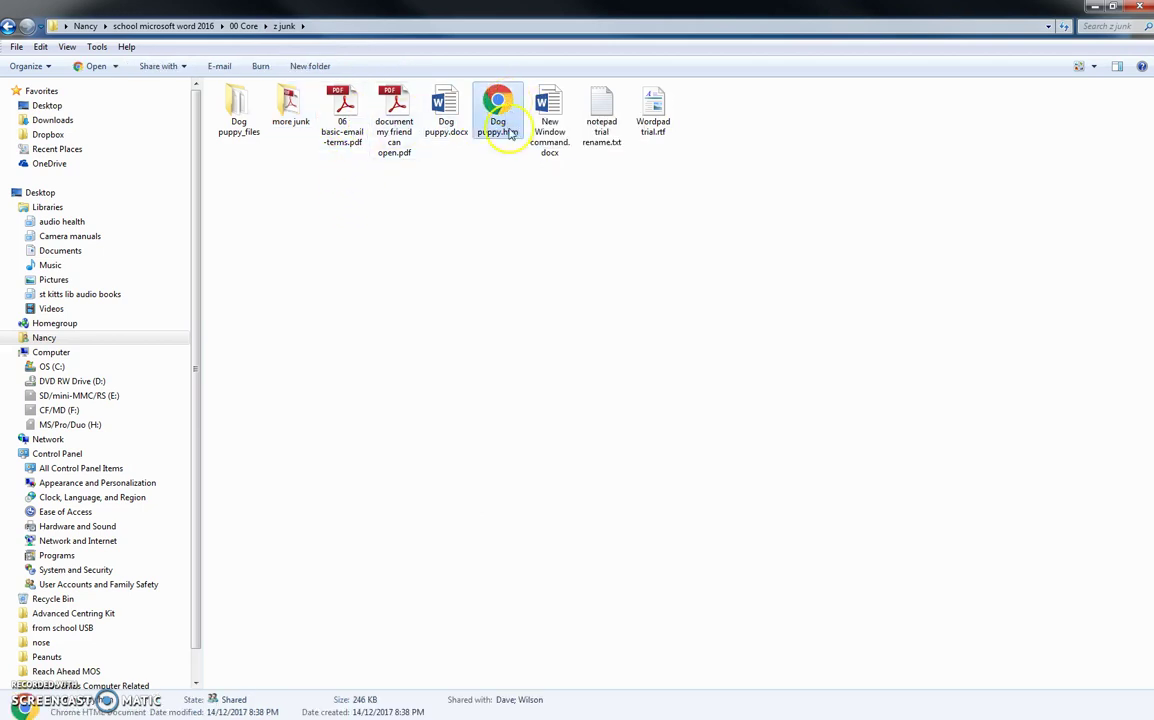
pyautogui.click(491, 206)
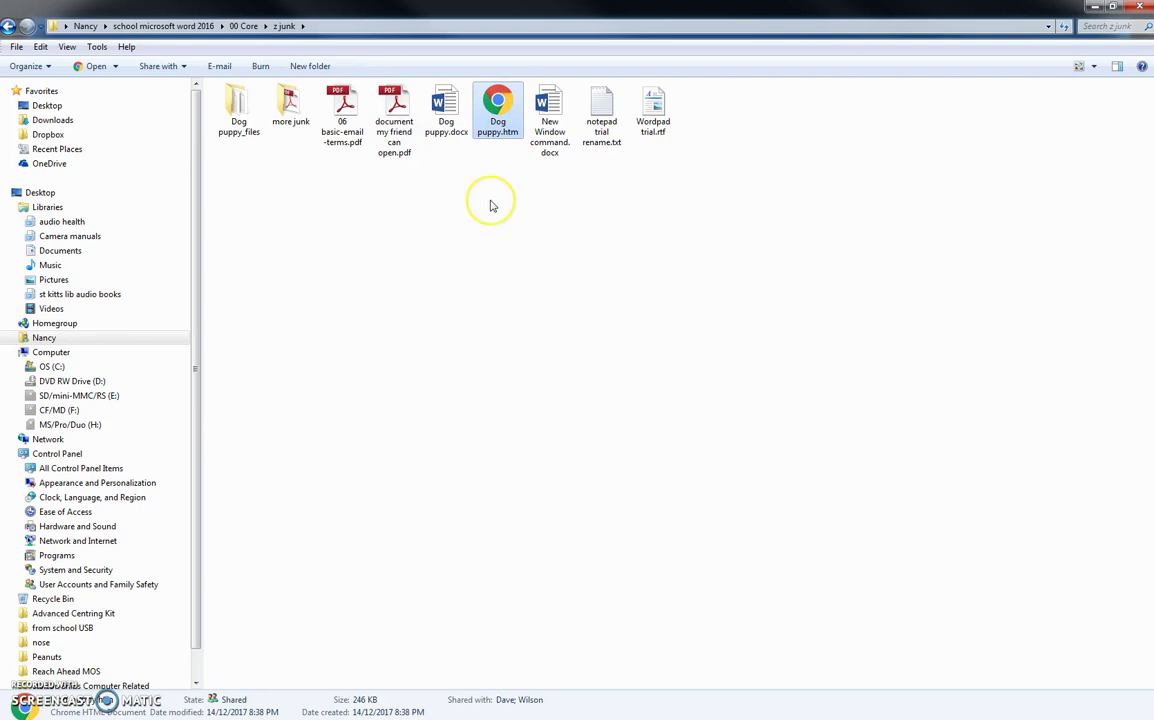
pyautogui.hotkey('ctrl', 'x')
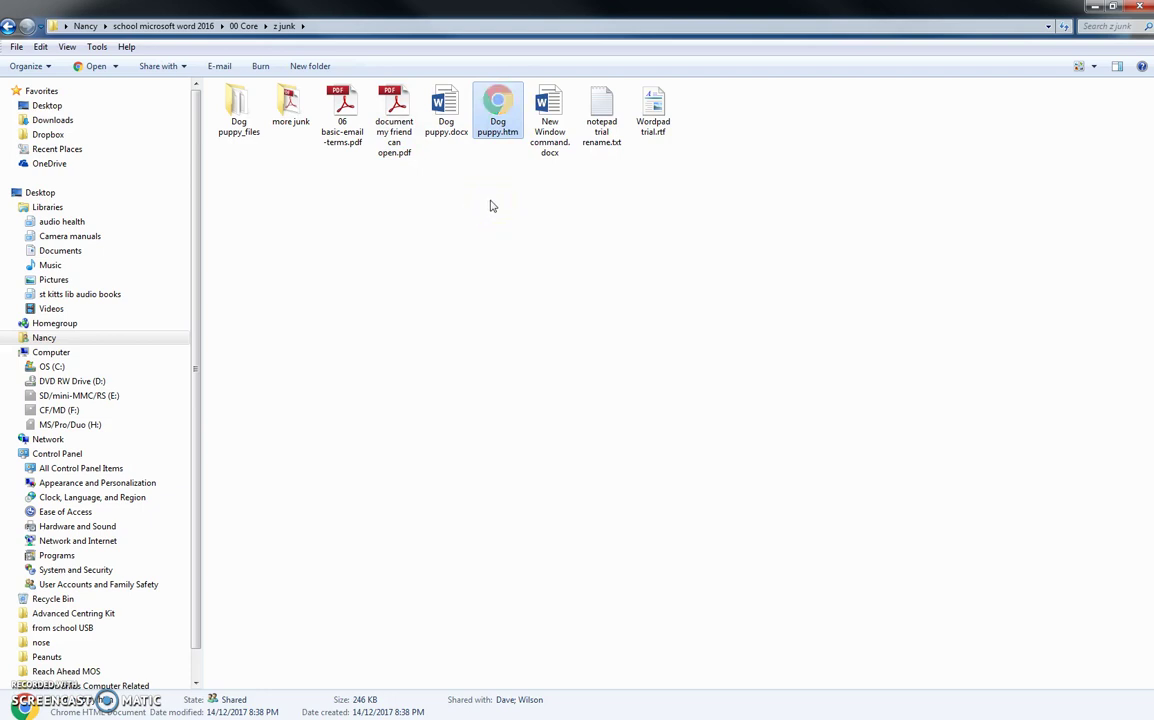
pyautogui.click(481, 96)
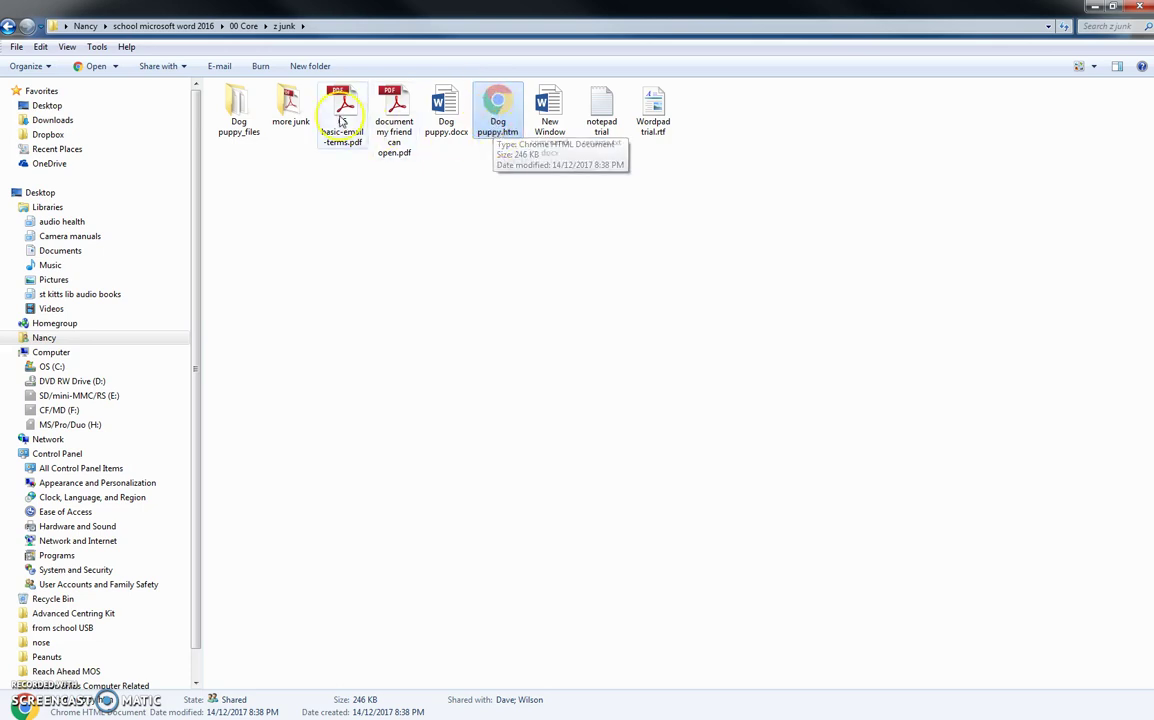
pyautogui.rightClick(294, 108)
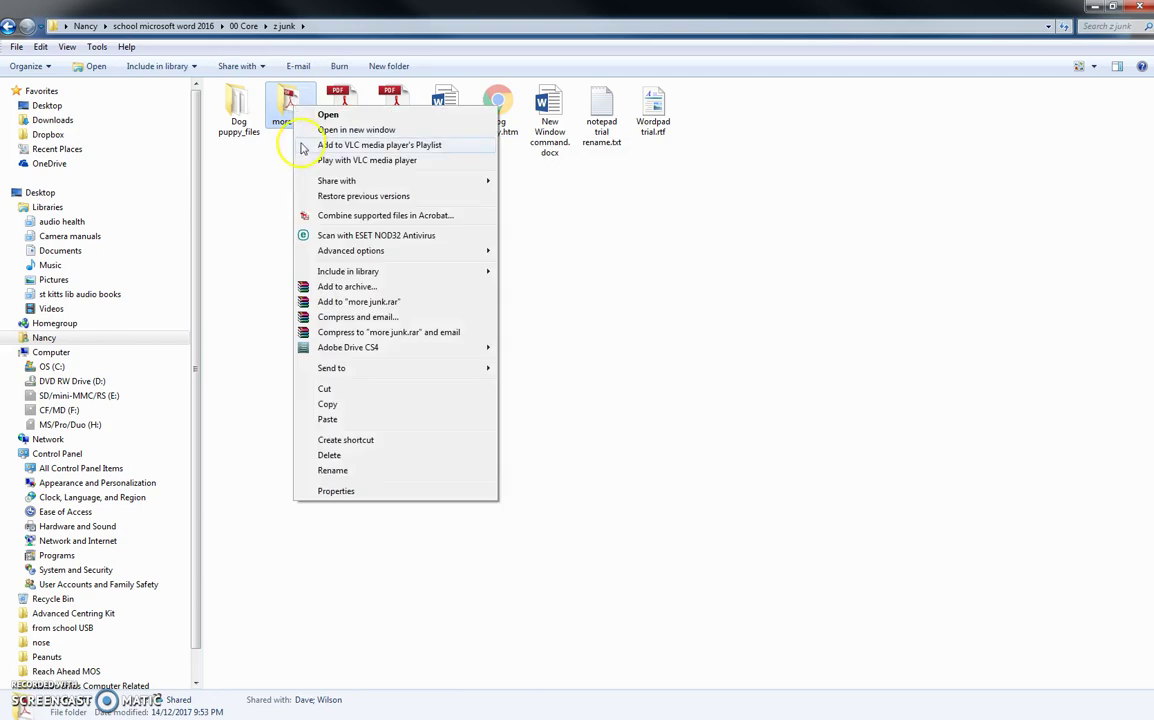
pyautogui.click(351, 420)
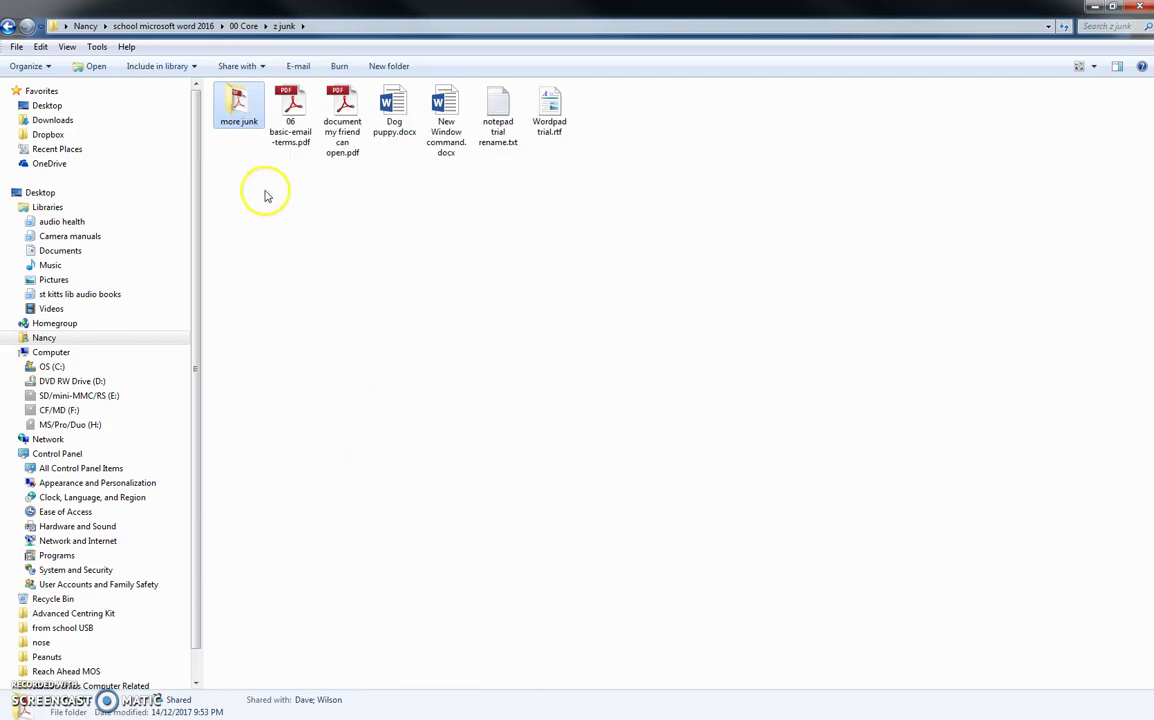
pyautogui.doubleClick(233, 116)
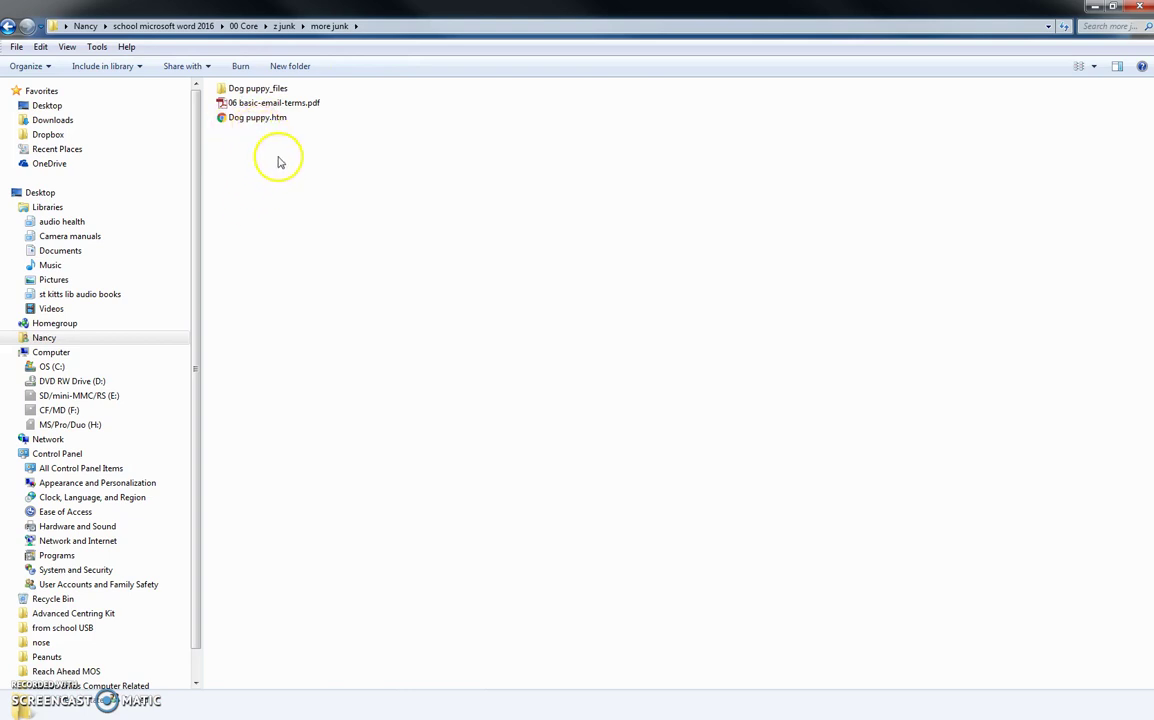
pyautogui.click(284, 26)
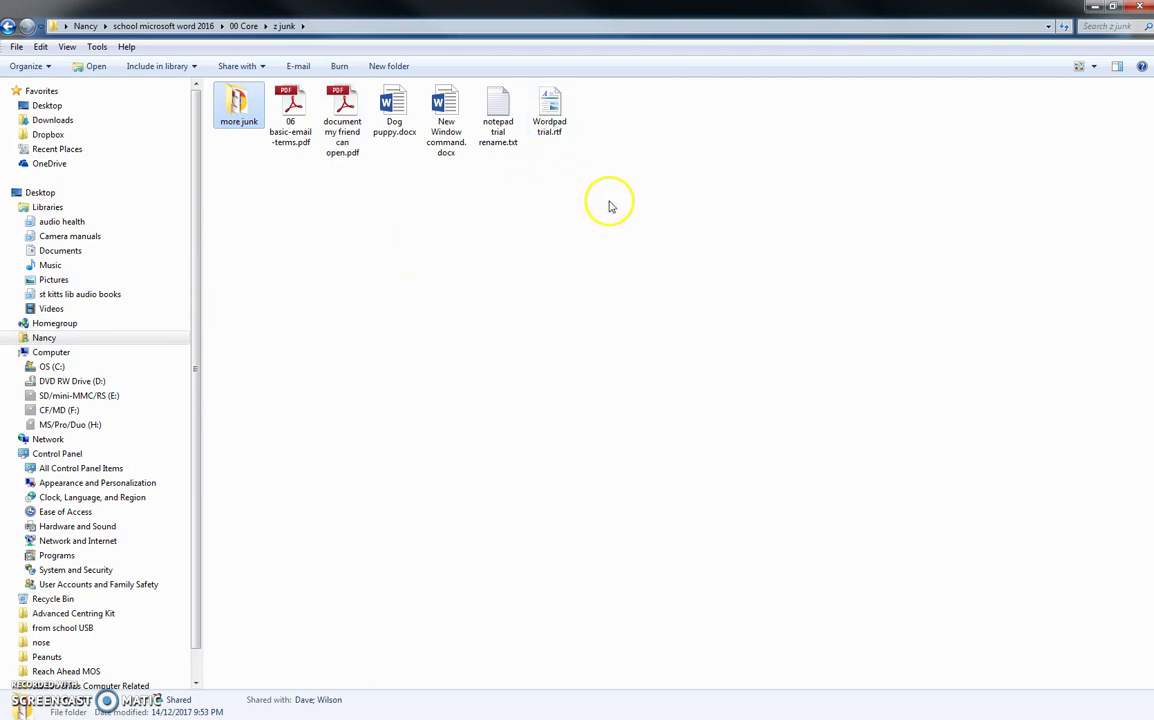
# Step: Copy notepad trial rename.txt and Wordpad trial.rtf together and paste them inside the more junk folder
pyautogui.moveTo(615, 191); pyautogui.dragTo(247, 122)
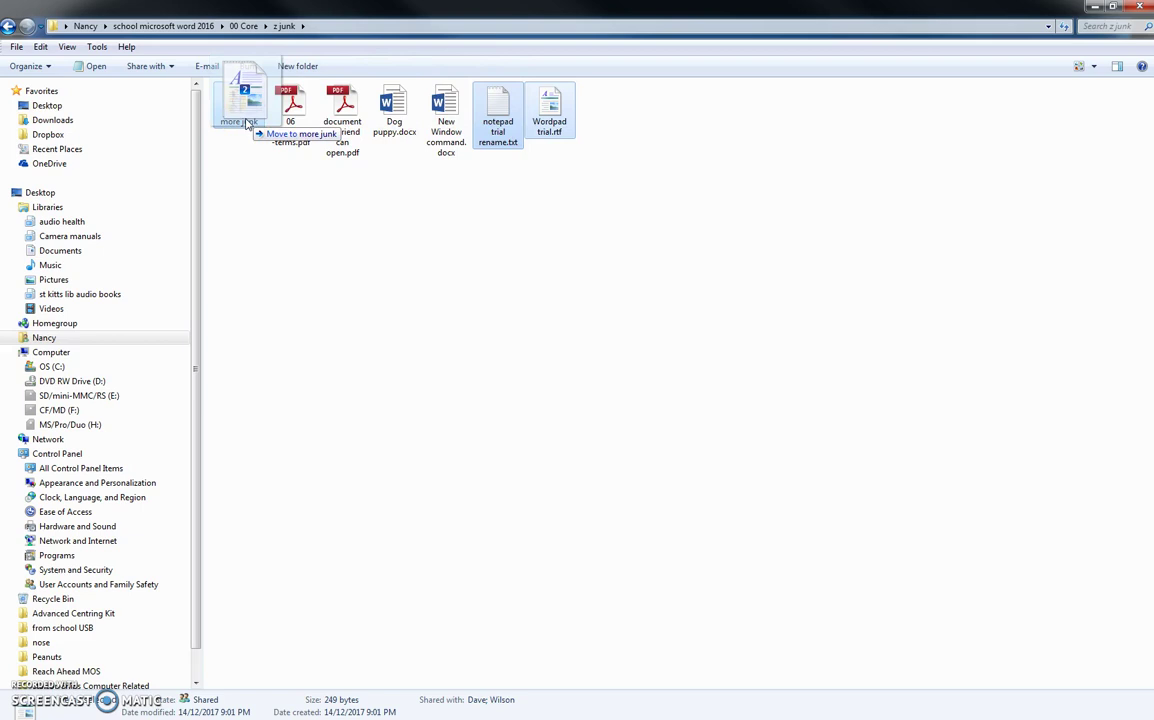
pyautogui.moveTo(247, 122); pyautogui.dragTo(490, 136)
pyautogui.rightClick(496, 127)
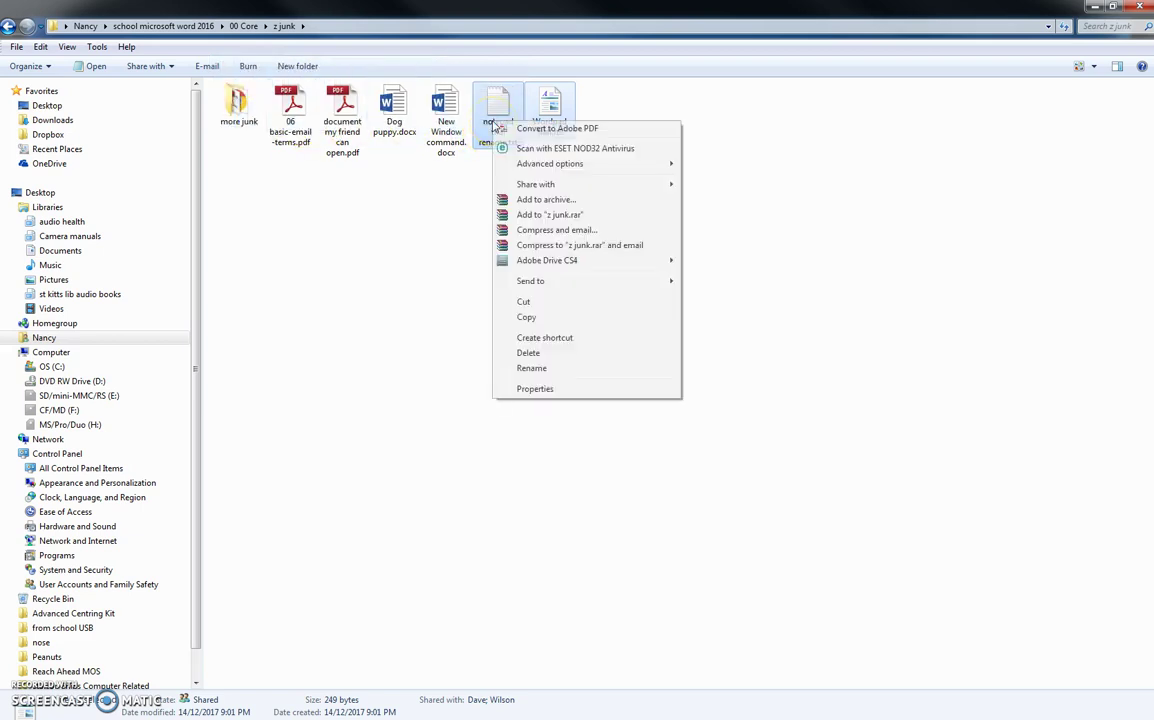
pyautogui.click(535, 320)
pyautogui.click(247, 113)
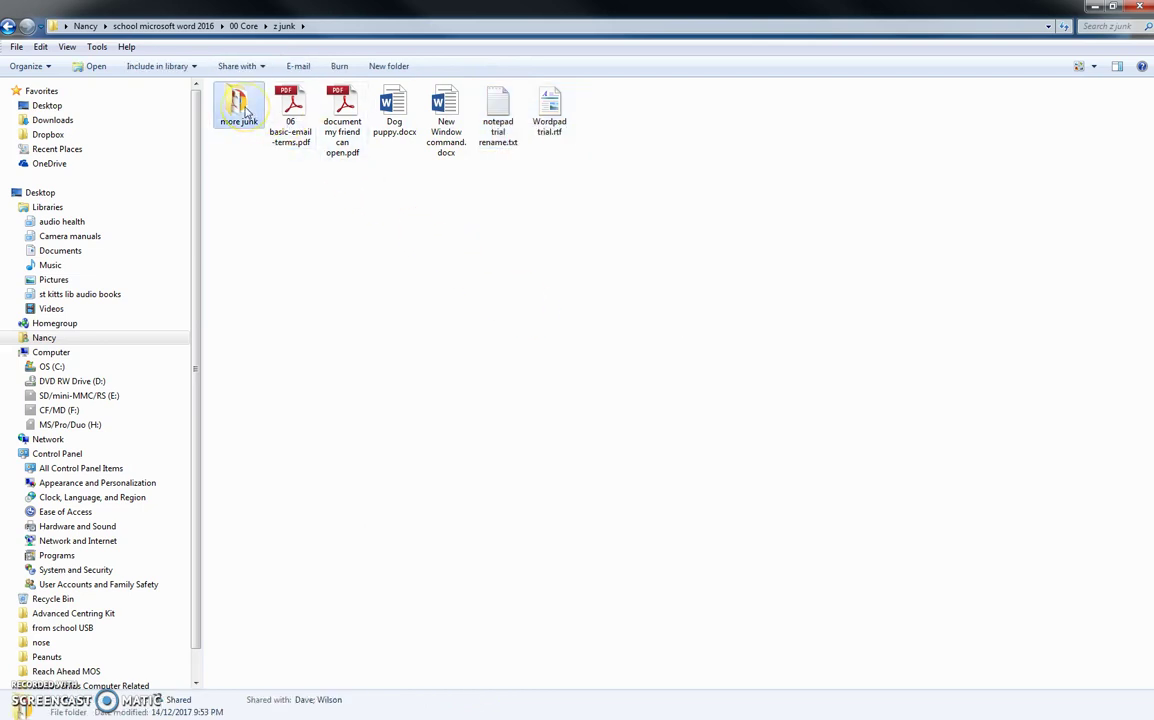
pyautogui.doubleClick(247, 113)
pyautogui.rightClick(281, 167)
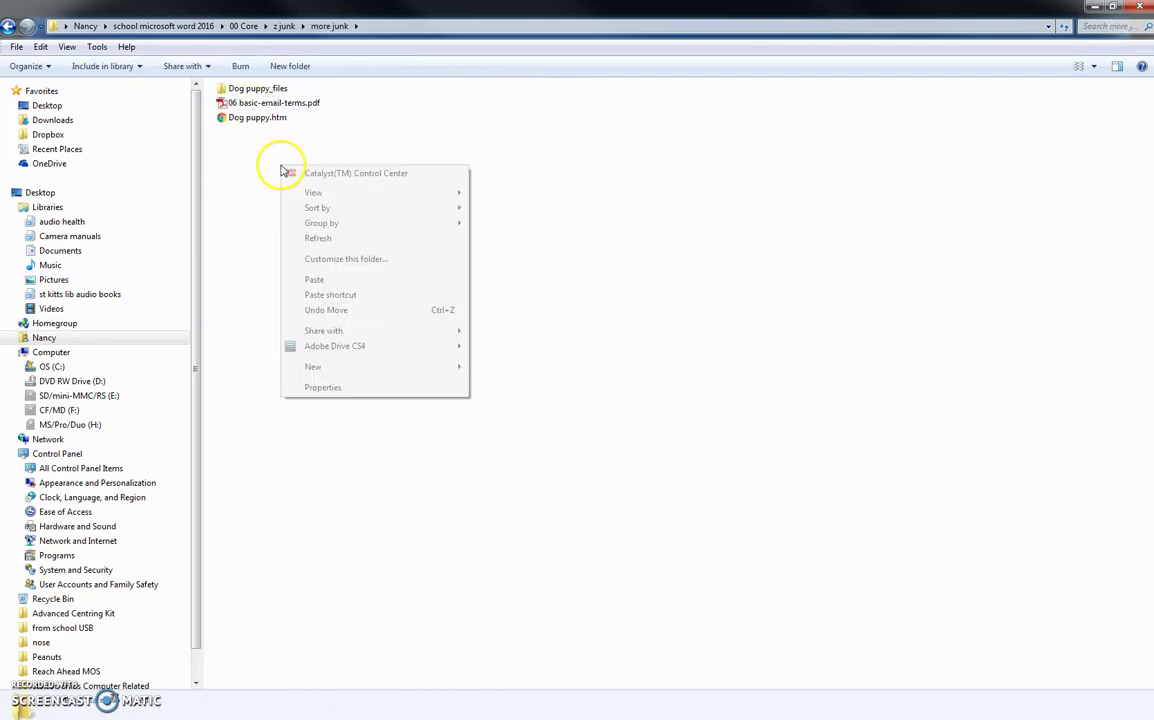
pyautogui.click(326, 279)
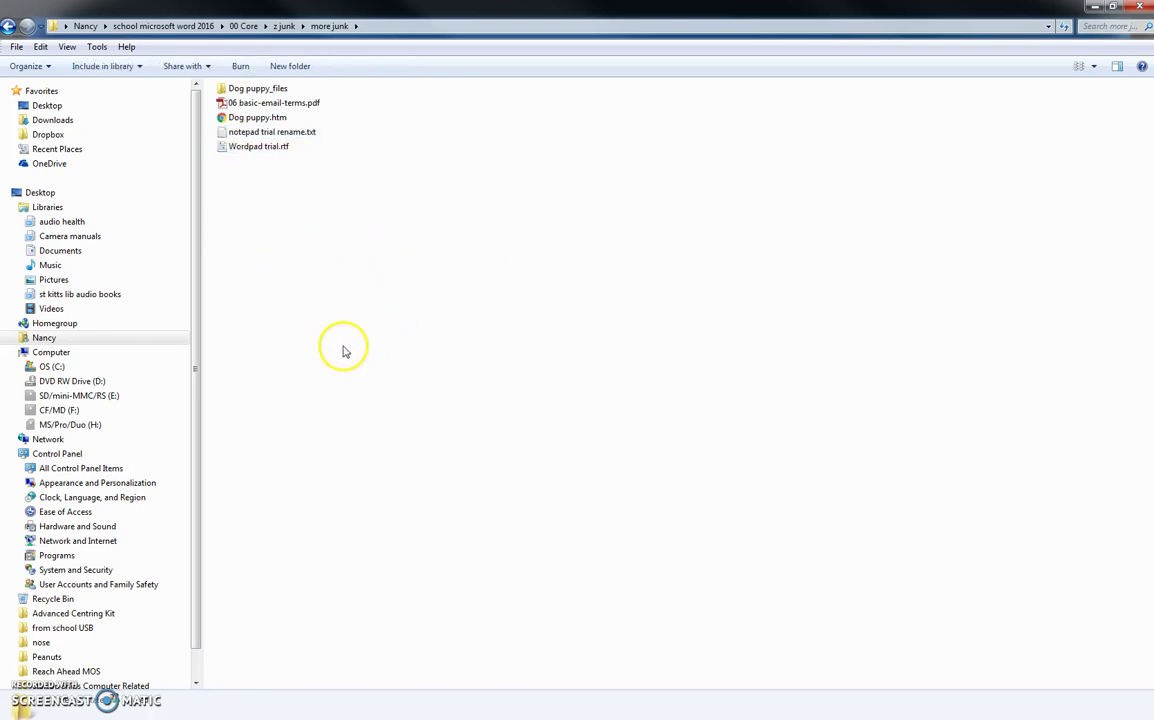
pyautogui.click(386, 374)
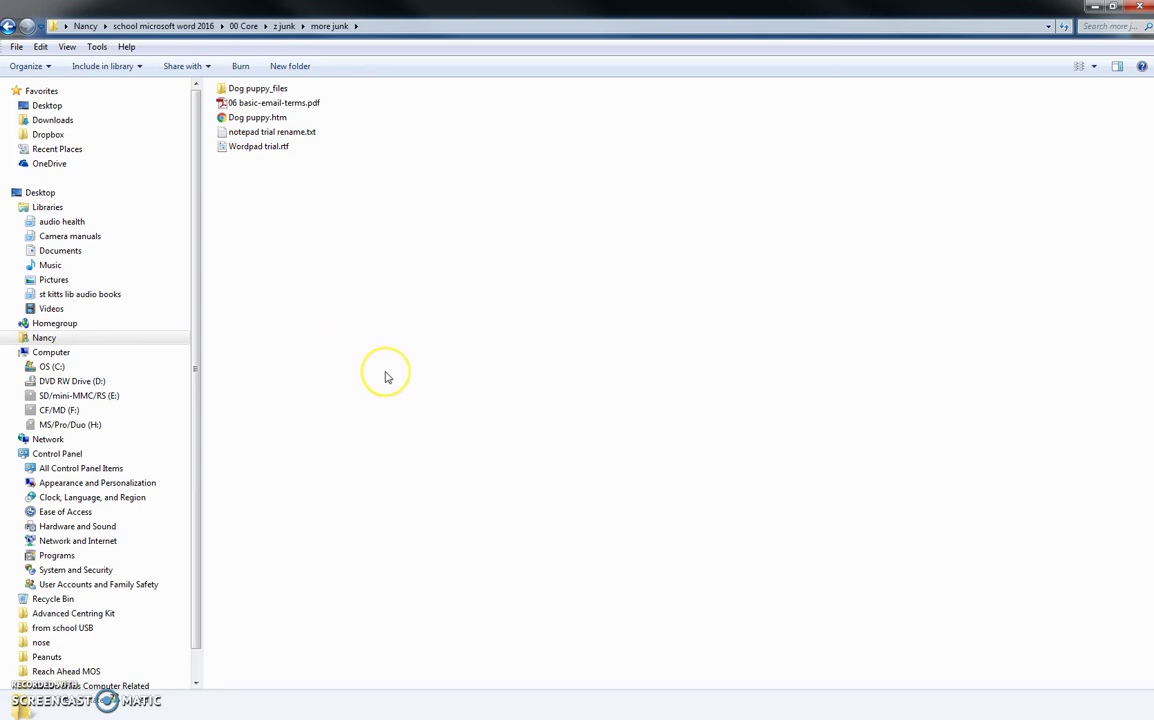